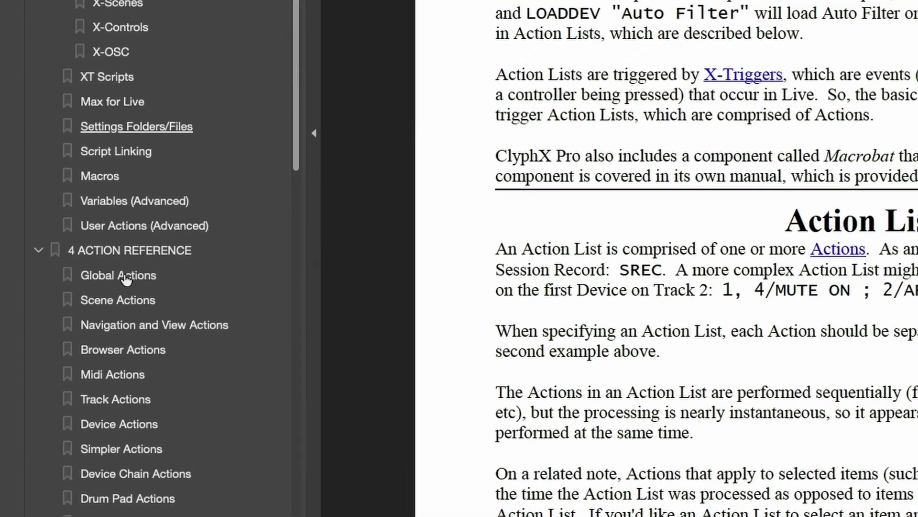
# Jump to the Global Actions table in the ClyphX Pro manual and scroll through it.
pyautogui.click(84, 461)
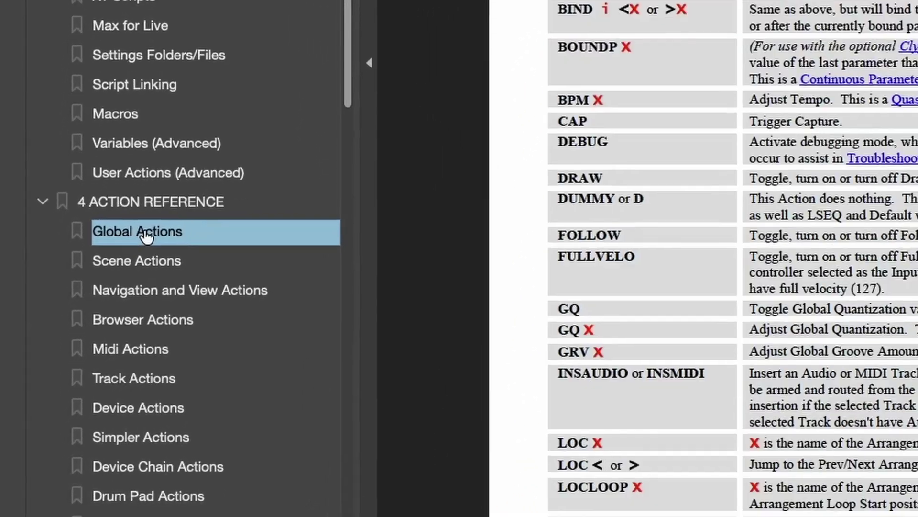
pyautogui.scroll(-5, 436, 176)
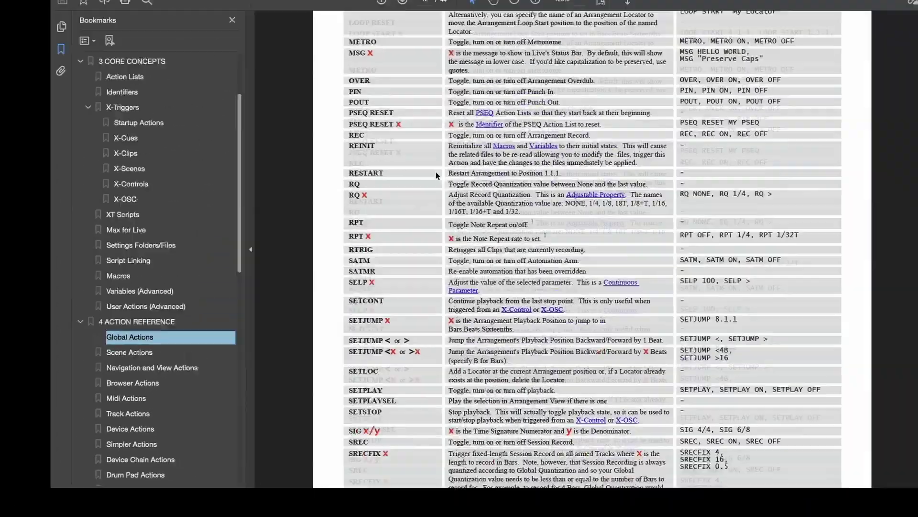
pyautogui.scroll(-6, 435, 176)
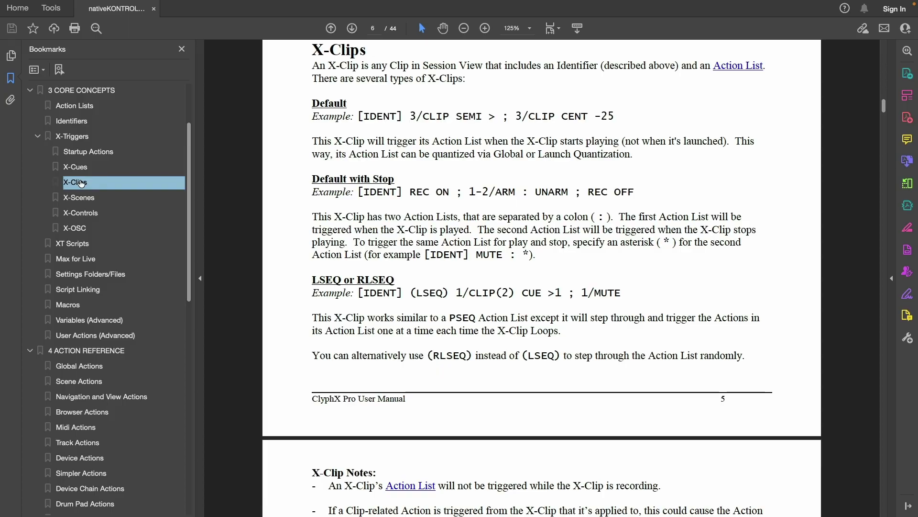
pyautogui.scroll(2, 290, 166)
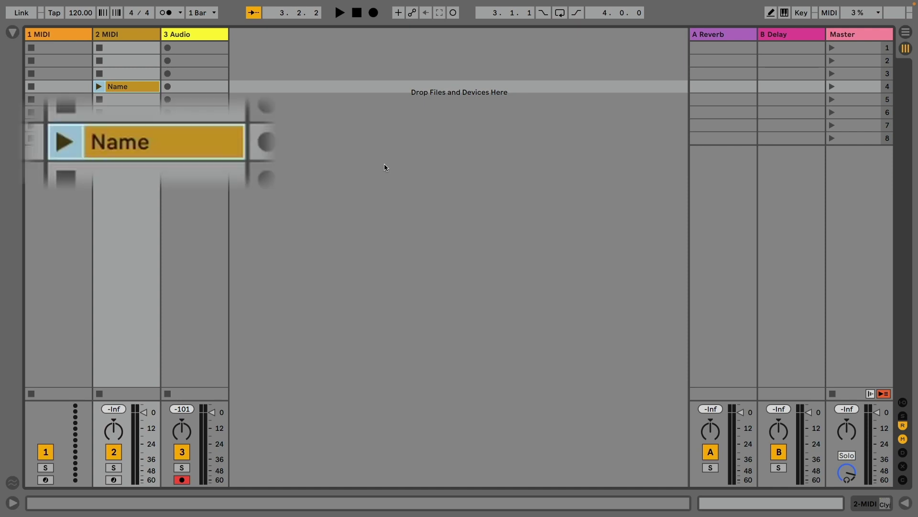
# Name the 2 MIDI clip '[] SRECFIX 4' and launch it.
pyautogui.hotkey('ctrl', 'r')
pyautogui.write('[] SRE')
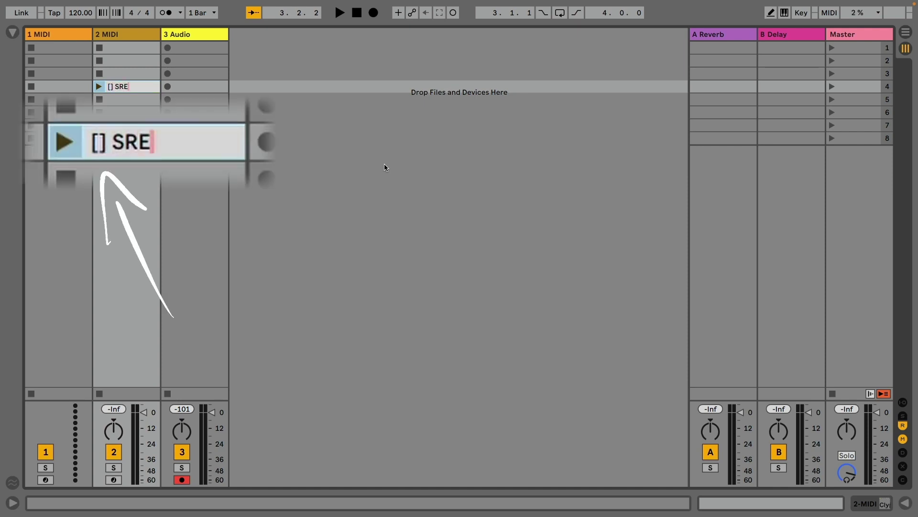
pyautogui.write('CFIX')
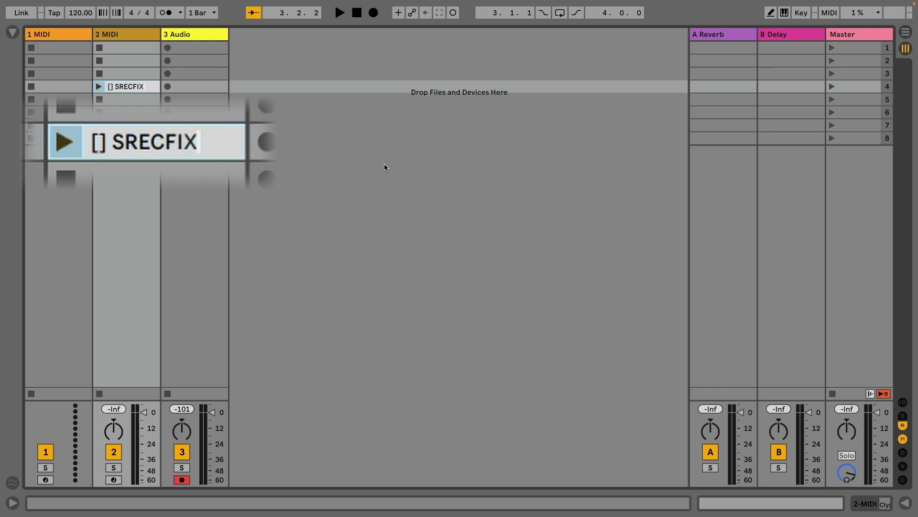
pyautogui.write(' 4')
pyautogui.press('Return')
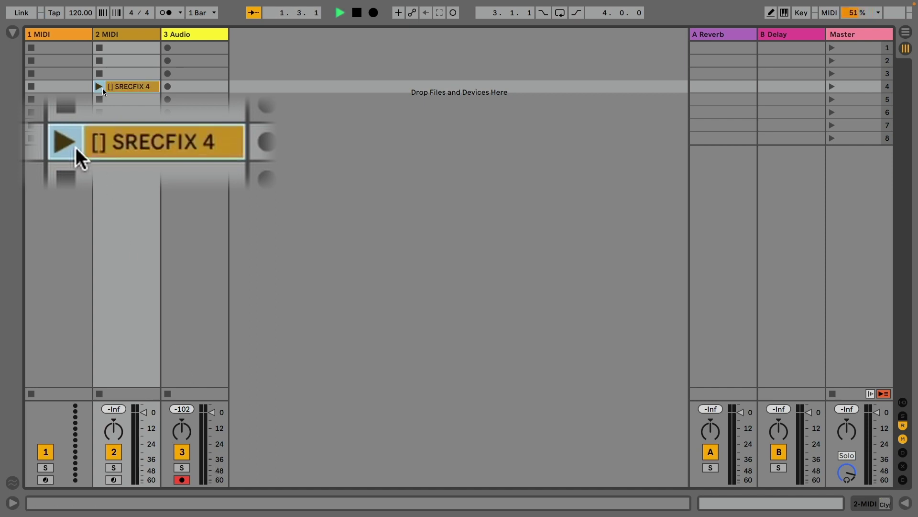
pyautogui.click(99, 87)
# Rename track 3 to 'Bass-Track'.
pyautogui.hotkey('shift', 'F9')
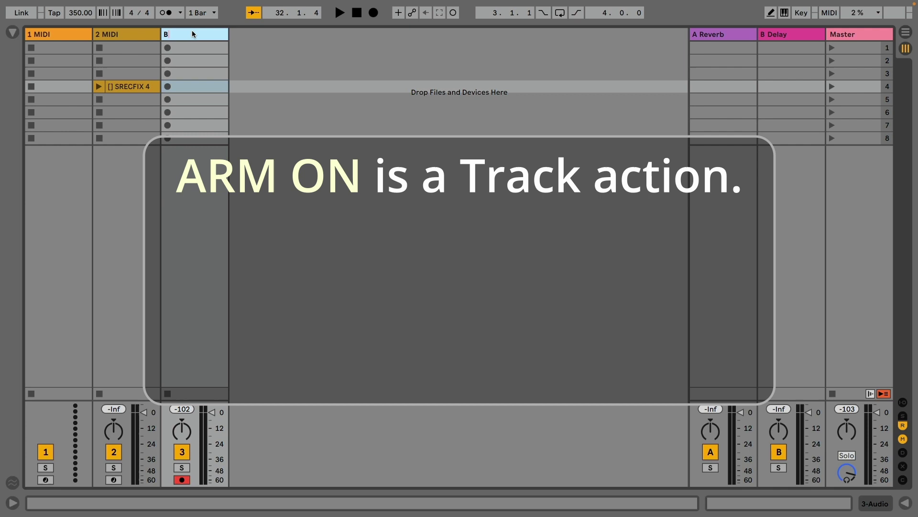
pyautogui.write('s-Track')
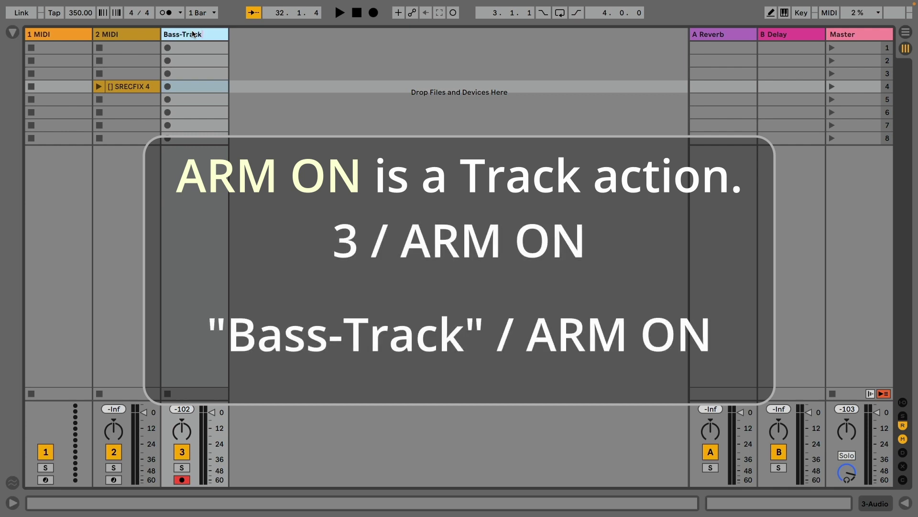
pyautogui.press('Return')
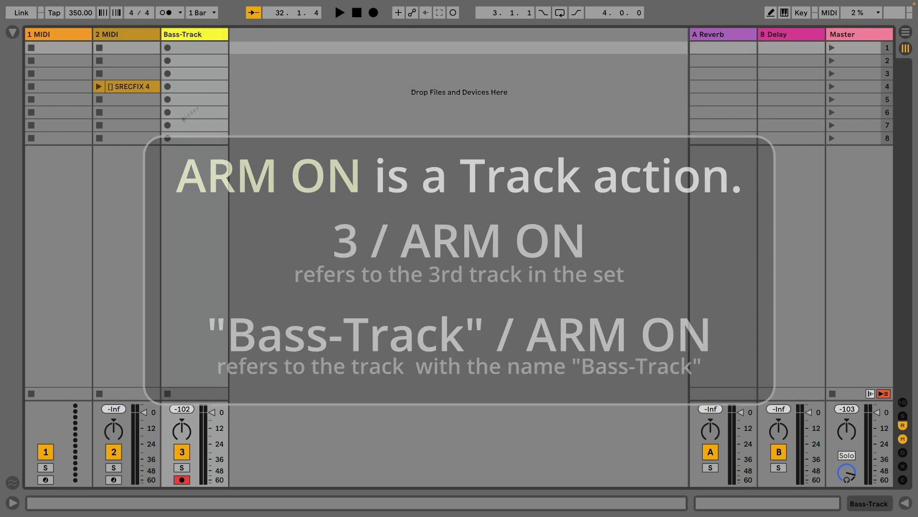
# Rename the 2 MIDI X-Clip with an action list containing "Bass-Track" / ARM ON.
pyautogui.click(129, 86)
pyautogui.hotkey('ctrl', 'r')
pyautogui.write('[')
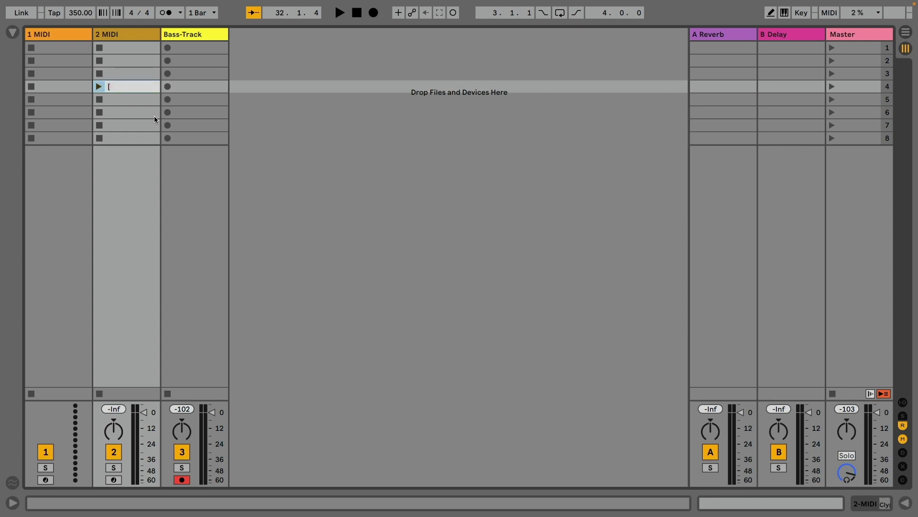
pyautogui.write('Bass-Track" / ARM ON ; "')
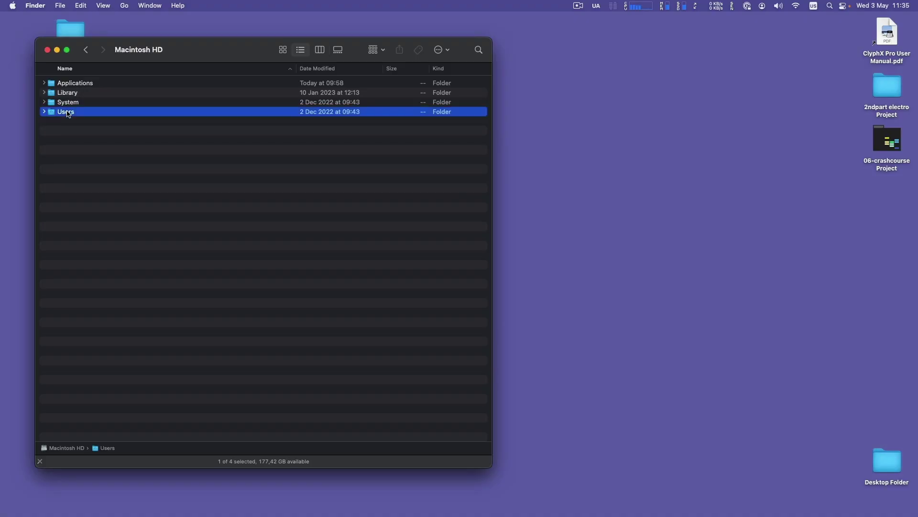
# Navigate from Users through the home folder and nativeKONTROL into ClyphX_Pro.
pyautogui.doubleClick(67, 110)
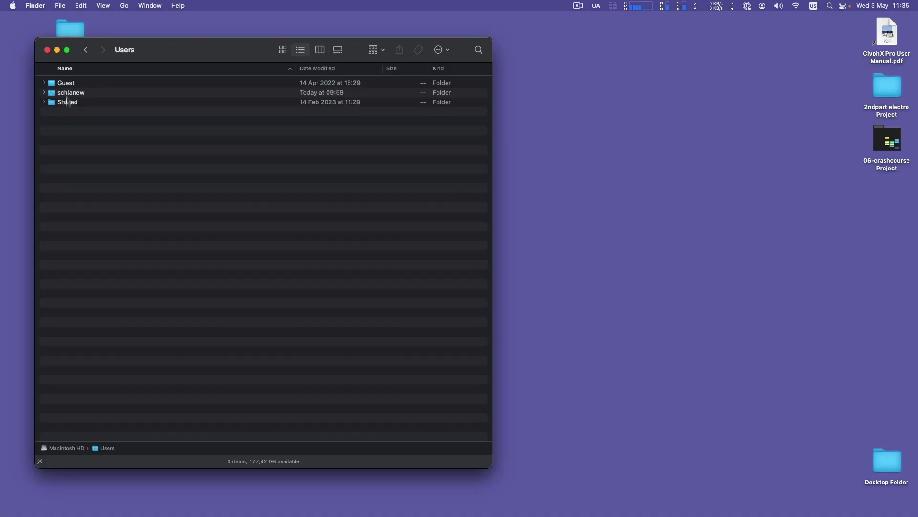
pyautogui.doubleClick(70, 92)
pyautogui.doubleClick(72, 188)
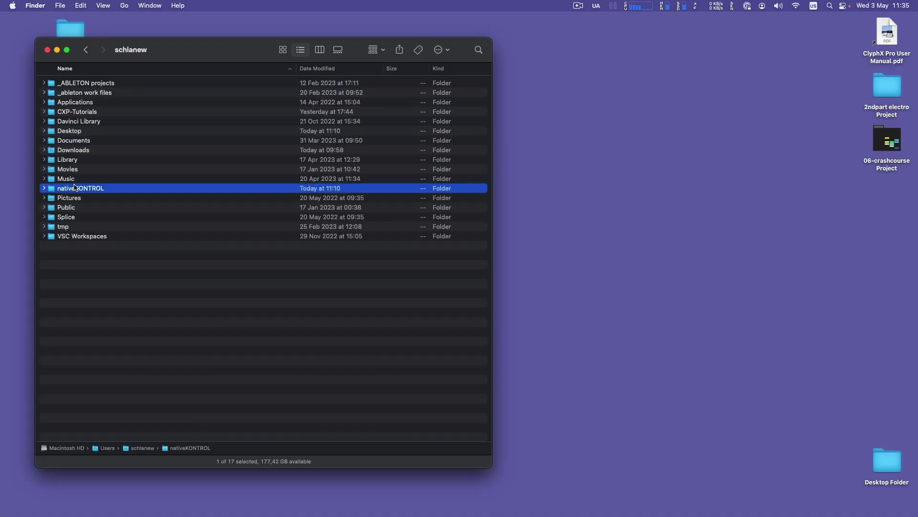
pyautogui.doubleClick(74, 83)
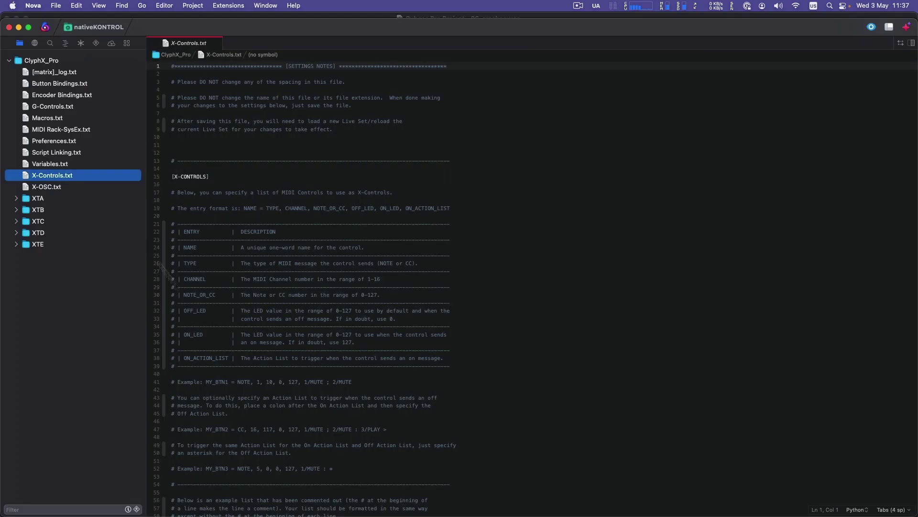
# At the end of X-Controls.txt, add 'CONTROL1 = NOTE, 1, 11, 0, 127, SRECFIX 4'.
pyautogui.scroll(-5, 526, 278)
pyautogui.write('C')
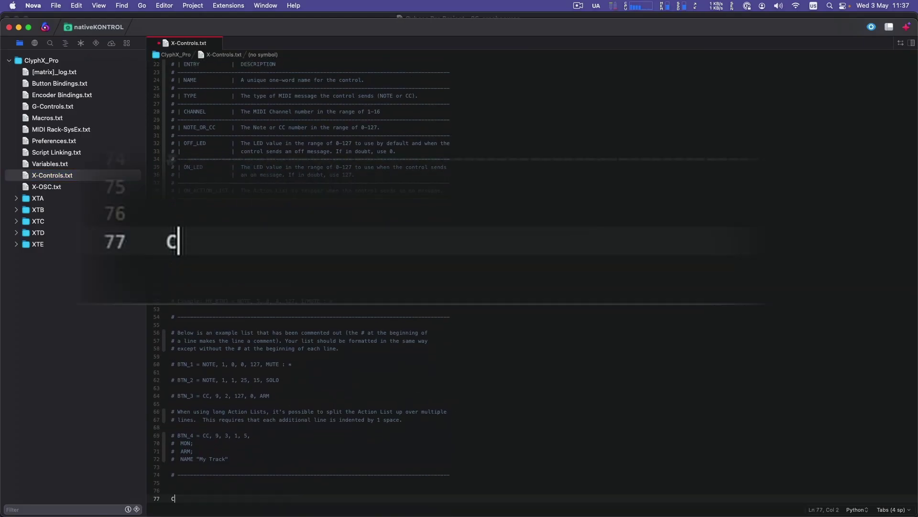
pyautogui.write('ONTROL1 = NOTE, 1, 11,')
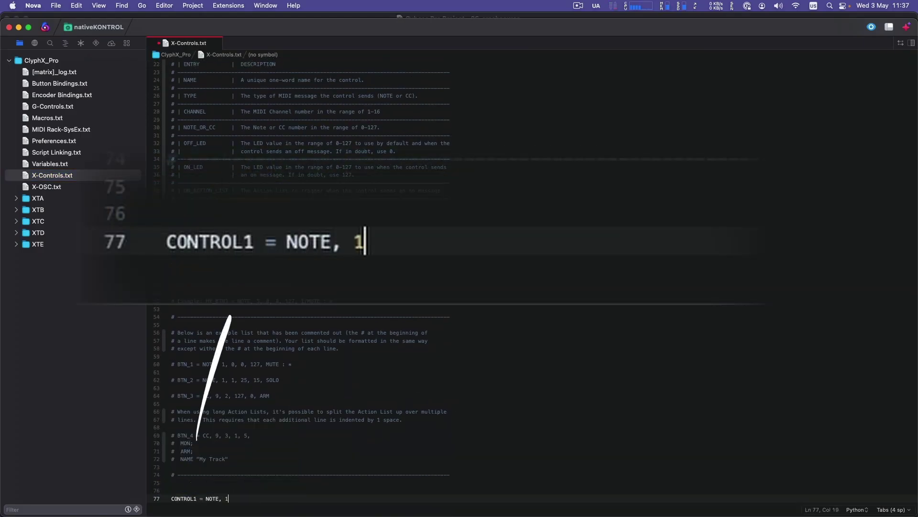
pyautogui.write(' 0, 127, SRECFIX 4')
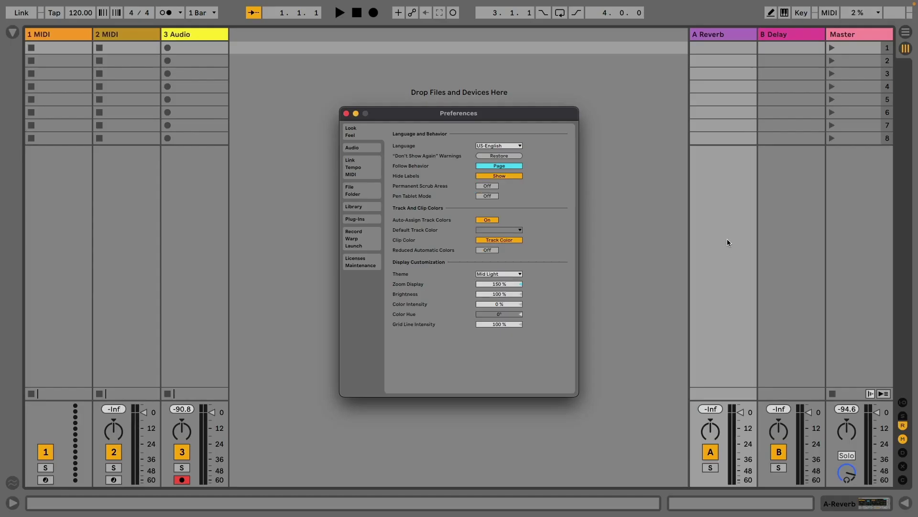
# Check the Link/Tempo/MIDI control surface list for the ClyphX Pro XT scripts, changing nothing.
pyautogui.click(360, 163)
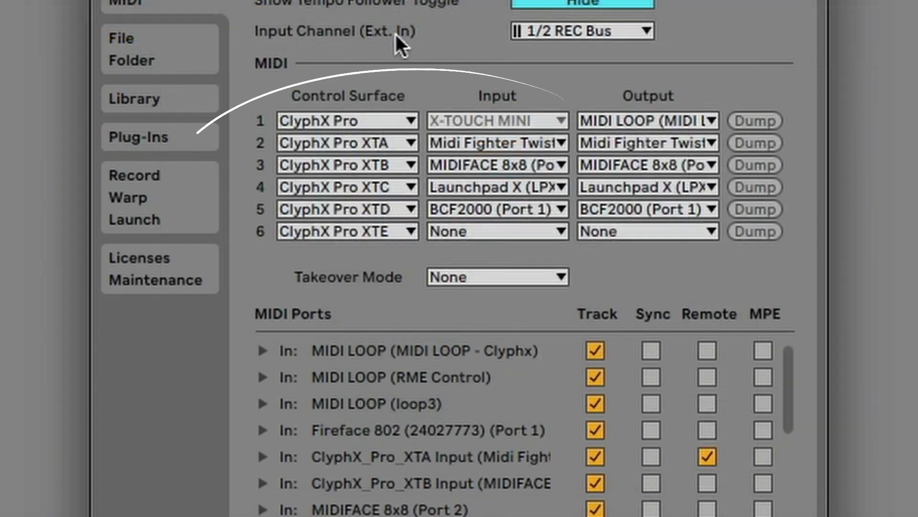
pyautogui.click(378, 231)
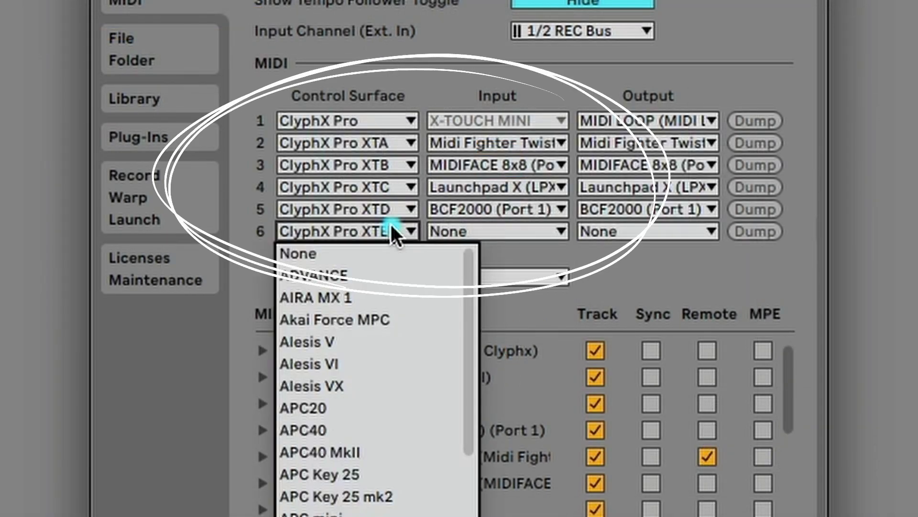
pyautogui.click(242, 250)
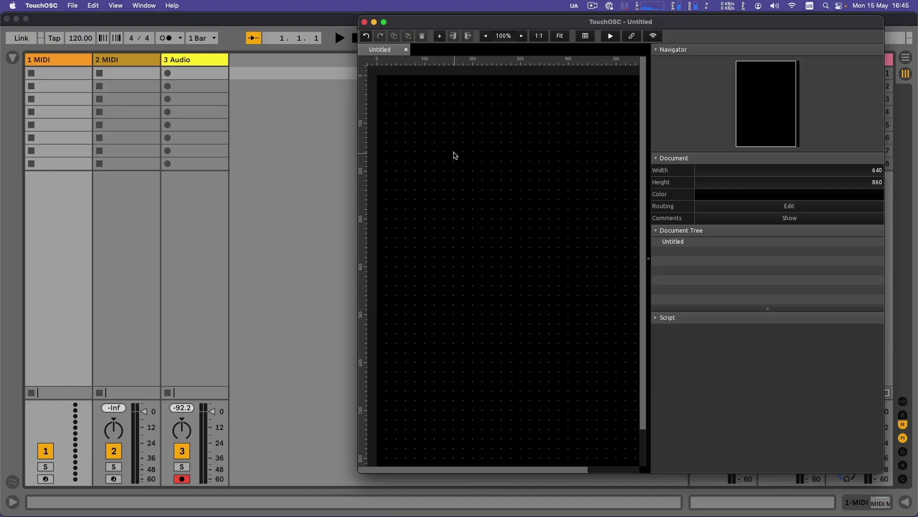
# Create a button named 'metro' on the empty TouchOSC layout.
pyautogui.rightClick(453, 153)
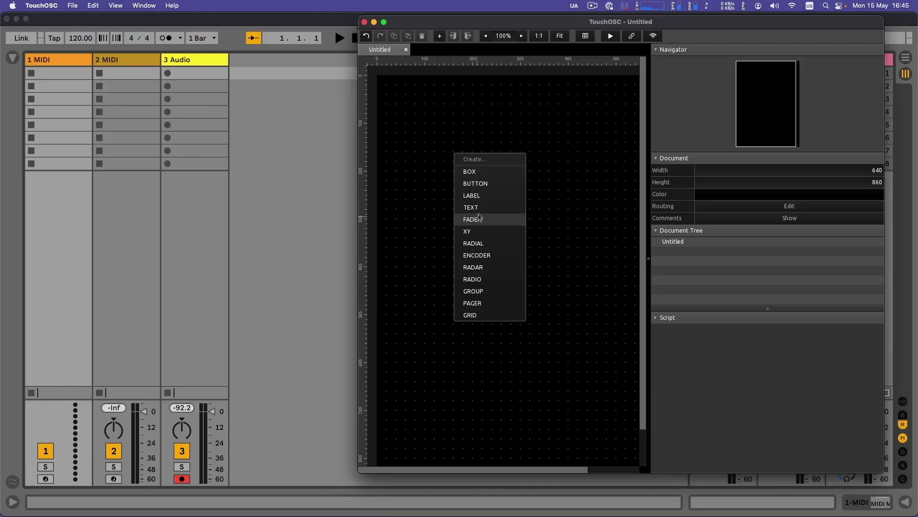
pyautogui.click(476, 183)
pyautogui.click(853, 341)
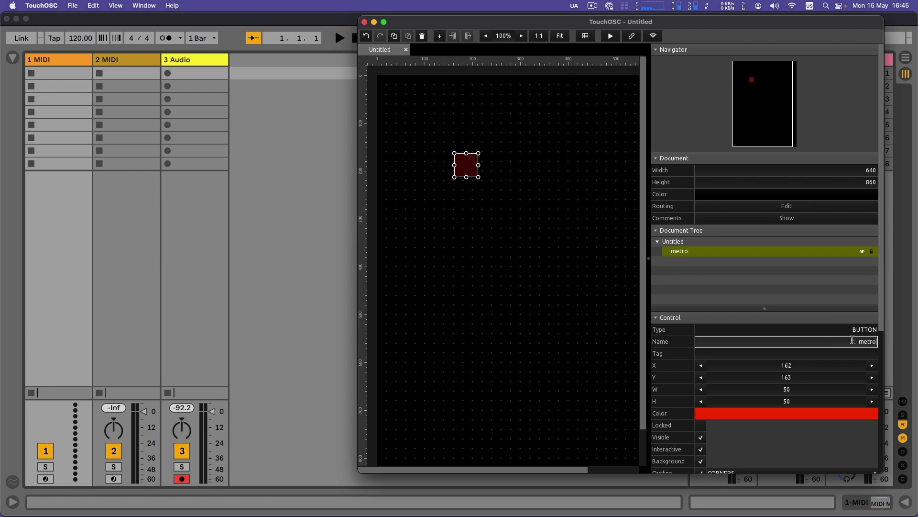
pyautogui.scroll(-9, 841, 404)
pyautogui.press('super+Tab')
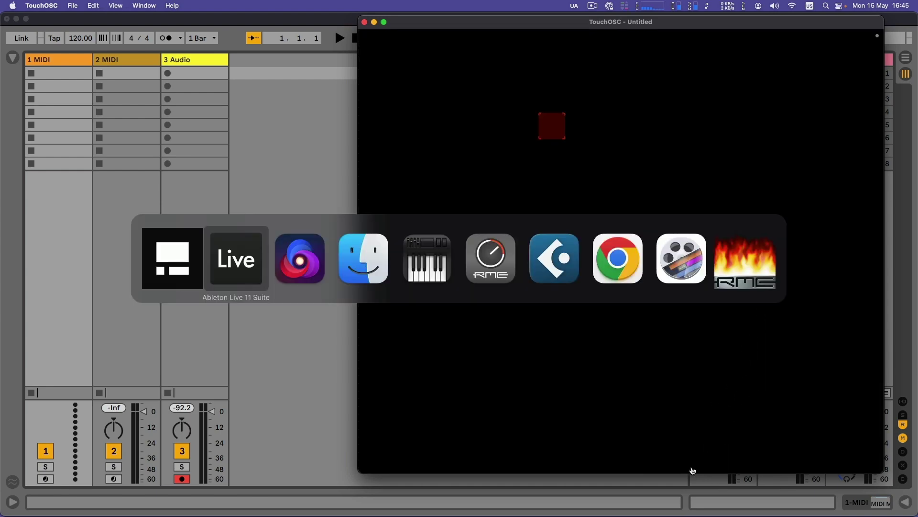
# Open X-OSC.txt and place the cursor on its empty last line.
pyautogui.click(75, 176)
pyautogui.scroll(-10, 311, 416)
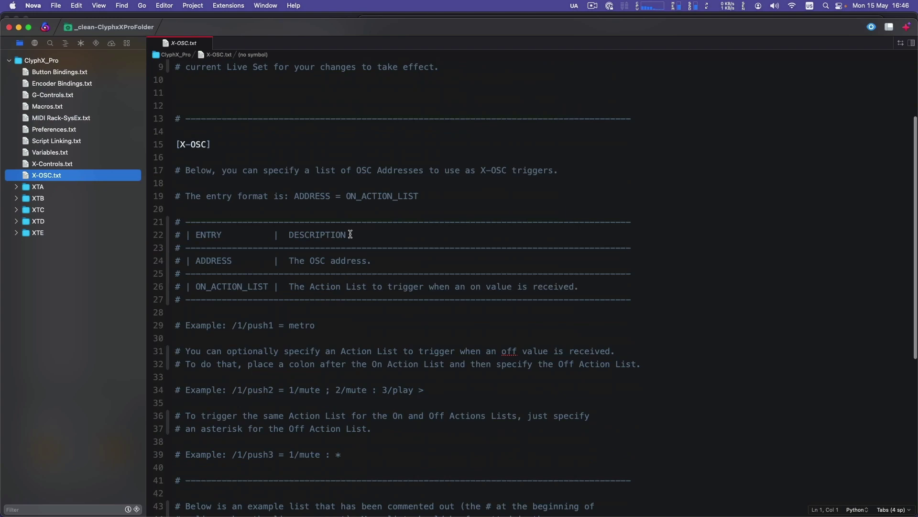
pyautogui.click(281, 486)
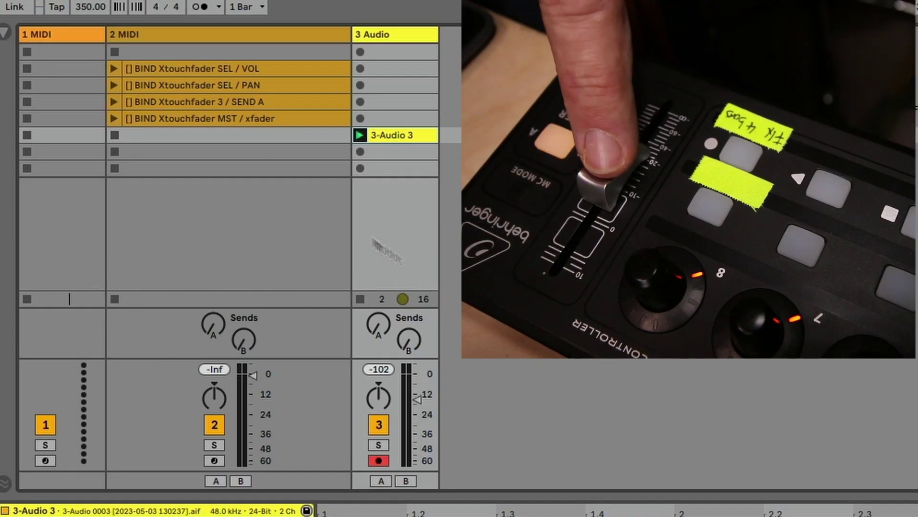
# Bind the fader to selected-track pan, track 3 Send A, then master crossfader, then stop binding.
pyautogui.click(112, 85)
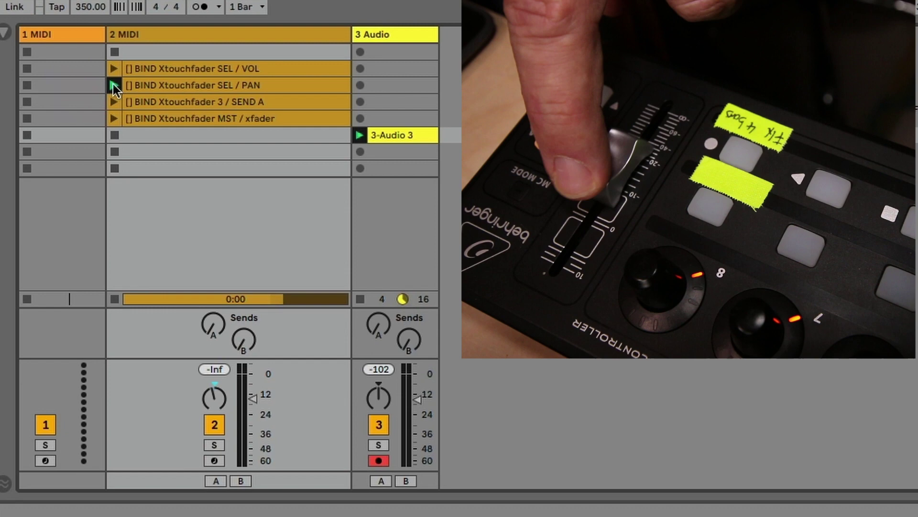
pyautogui.click(113, 101)
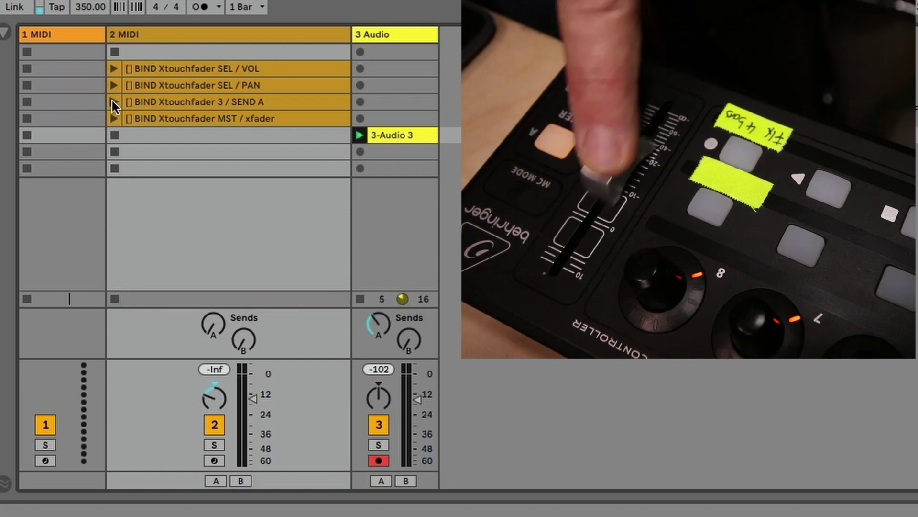
pyautogui.click(113, 118)
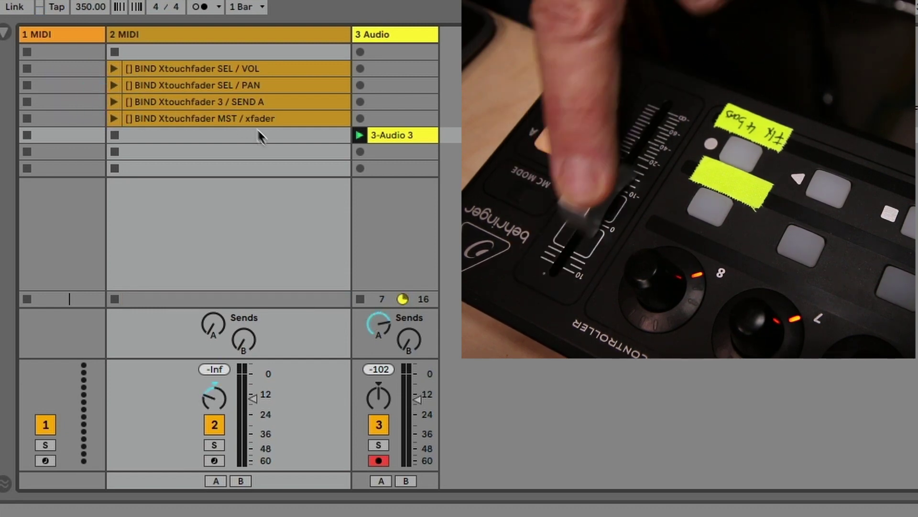
pyautogui.click(365, 245)
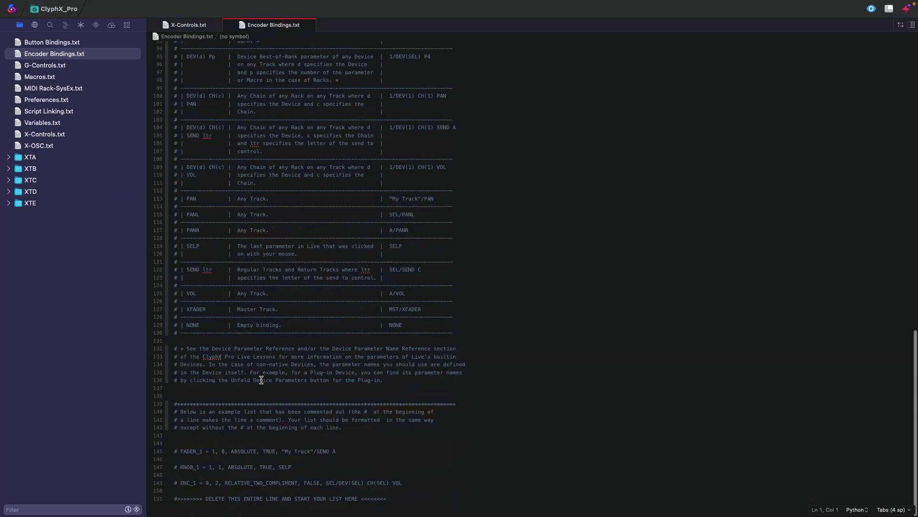
# On a new line in Encoder Bindings.txt, begin typing 'BINDING1 = 7, 12, ABSOLUT, TRUE'.
pyautogui.press('Return')
pyautogui.press('Return')
pyautogui.write('BINDING')
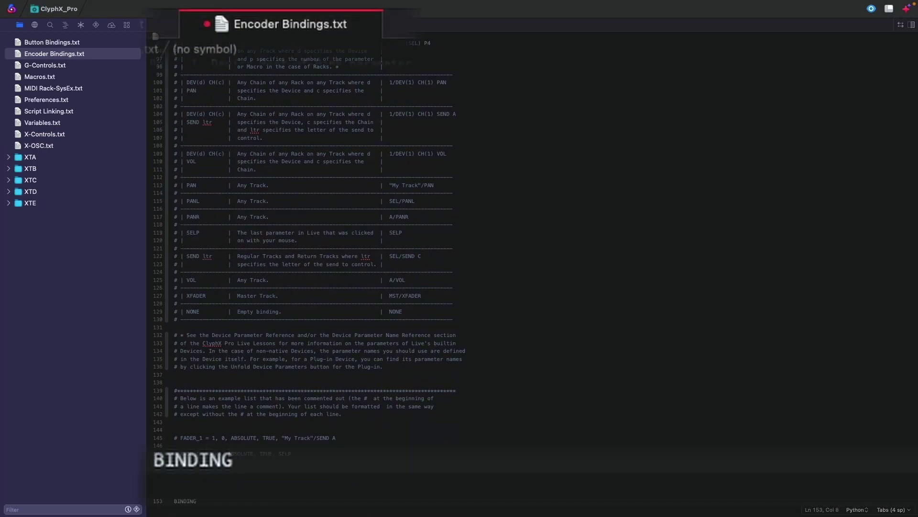
pyautogui.write('1 = ')
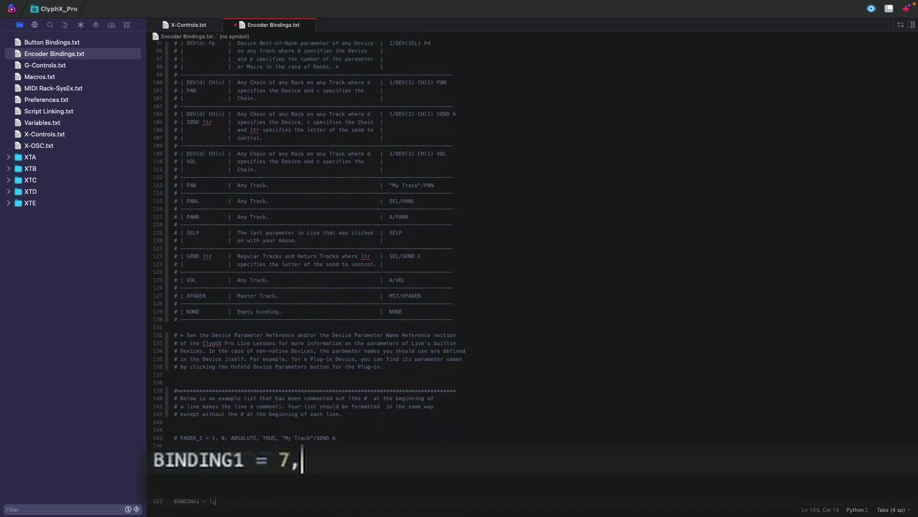
pyautogui.write('7, 12, ABSOLUT, TR')
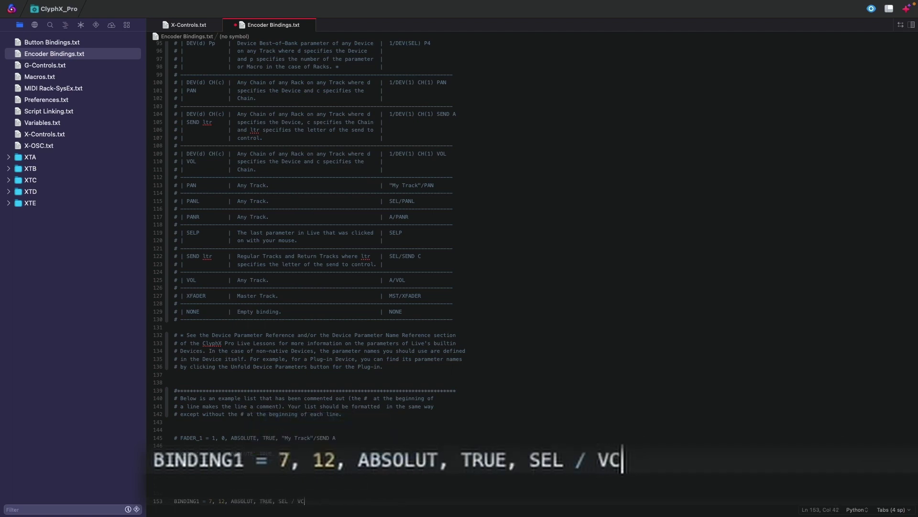
# Launch the BIND Xtouchfader 3 / SEND A clip so the fader drives track 3's send A instead of SEL / VOL.
pyautogui.write('UE, SEL / VOL')
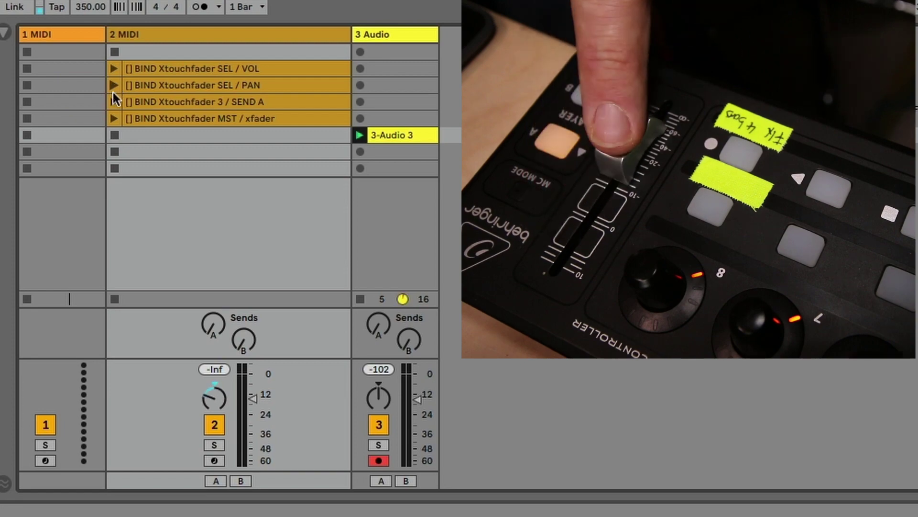
pyautogui.click(113, 102)
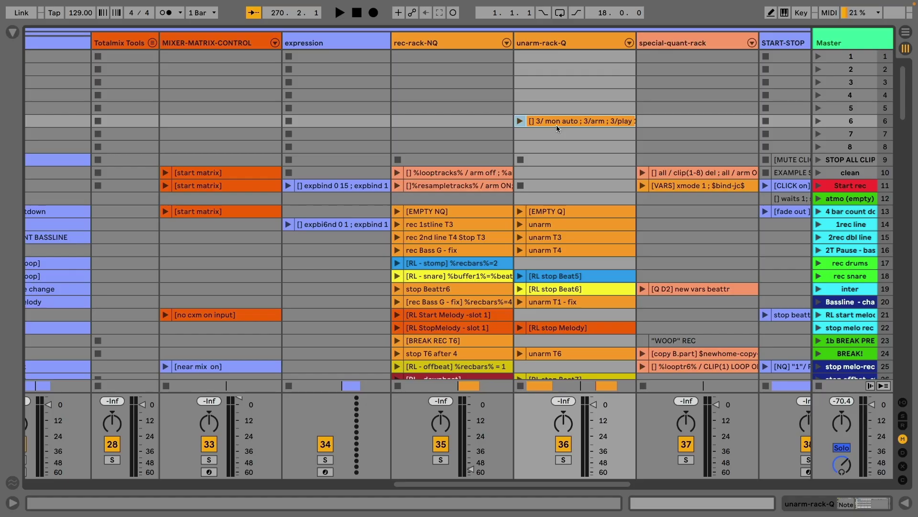
# Open the row 6 unarm-rack-Q clip's name and read through its track 3, 4 and 5 actions.
pyautogui.hotkey('ctrl', 'r')
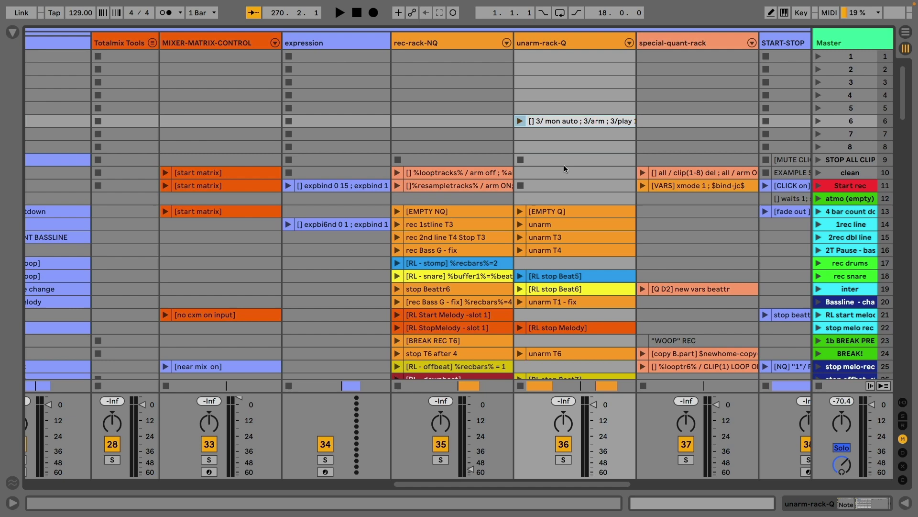
pyautogui.press('Right')
pyautogui.press('Right')
pyautogui.press('Right')
pyautogui.press('Right')
pyautogui.press('Right')
pyautogui.press('Right')
pyautogui.press('Right')
pyautogui.press('Right')
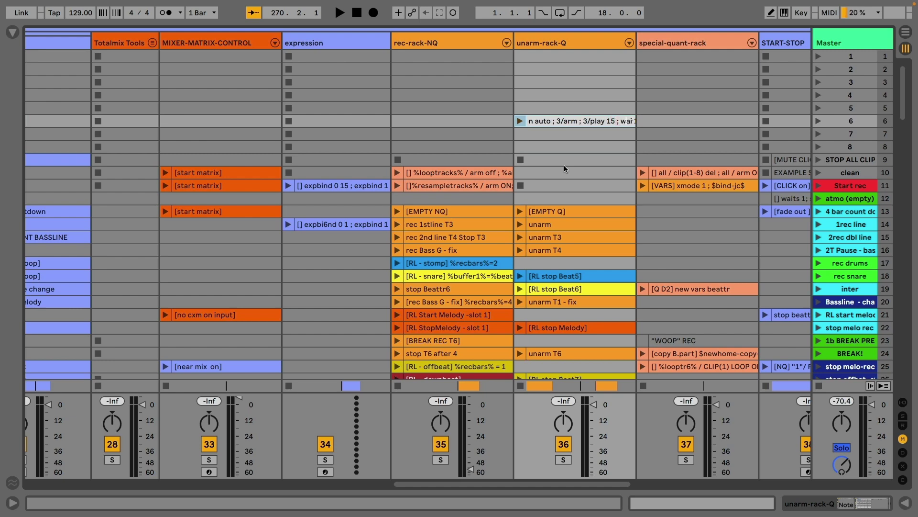
pyautogui.press('Right')
pyautogui.press('Right')
pyautogui.press('Right')
pyautogui.press('Right')
pyautogui.press('Right')
pyautogui.press('Right')
pyautogui.press('Right')
pyautogui.press('Right')
pyautogui.press('Right')
pyautogui.press('Right')
pyautogui.press('Right')
pyautogui.press('Right')
pyautogui.press('Right')
pyautogui.press('Right')
pyautogui.press('Right')
pyautogui.press('Right')
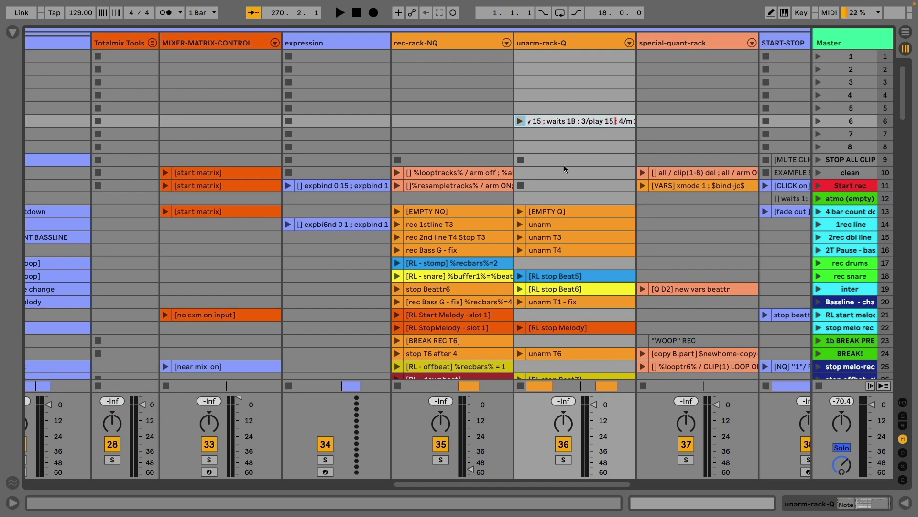
pyautogui.press('Right')
pyautogui.press('Right')
pyautogui.press('Right')
pyautogui.press('Right')
pyautogui.press('Right')
pyautogui.press('Right')
pyautogui.press('Right')
pyautogui.press('Right')
pyautogui.press('Right')
pyautogui.press('Right')
pyautogui.press('Right')
pyautogui.press('Right')
pyautogui.press('Right')
pyautogui.press('Right')
pyautogui.press('Right')
pyautogui.press('Right')
pyautogui.press('Right')
pyautogui.press('Right')
pyautogui.press('Right')
pyautogui.press('Right')
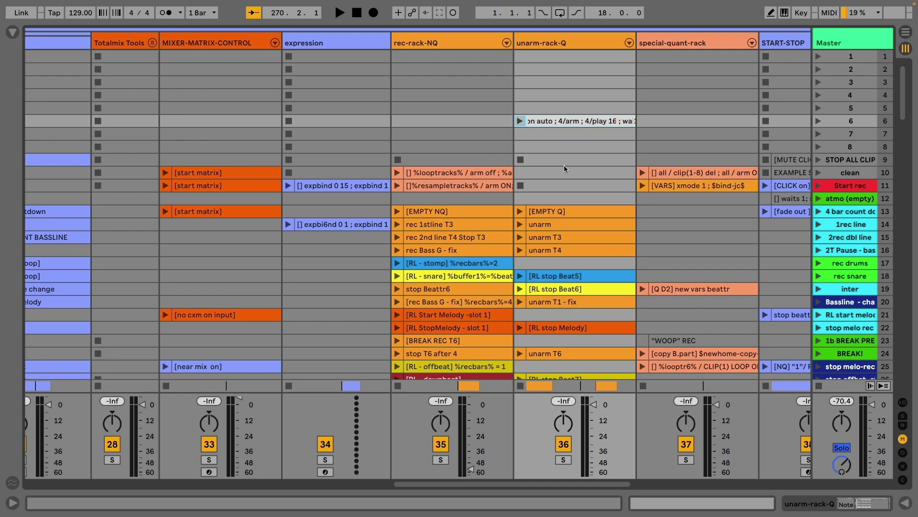
pyautogui.press('Right')
pyautogui.press('Right')
pyautogui.press('Right')
pyautogui.press('Right')
pyautogui.press('Right')
pyautogui.press('Right')
pyautogui.press('Right')
pyautogui.press('Right')
pyautogui.press('Right')
pyautogui.press('Right')
pyautogui.press('Right')
pyautogui.press('Right')
pyautogui.press('Right')
pyautogui.press('Right')
pyautogui.press('Right')
pyautogui.press('Right')
pyautogui.press('Right')
pyautogui.press('Right')
pyautogui.press('Right')
pyautogui.press('Right')
pyautogui.press('Right')
pyautogui.press('Right')
pyautogui.press('Right')
pyautogui.press('Right')
pyautogui.press('Right')
pyautogui.press('Right')
pyautogui.press('Right')
pyautogui.press('Right')
pyautogui.press('Right')
pyautogui.press('Right')
pyautogui.press('Right')
pyautogui.press('Right')
pyautogui.press('Right')
pyautogui.press('Right')
pyautogui.press('Right')
pyautogui.press('Right')
pyautogui.press('Right')
pyautogui.press('Right')
pyautogui.press('Right')
pyautogui.press('Right')
pyautogui.press('Right')
pyautogui.press('Right')
pyautogui.press('Right')
pyautogui.press('Right')
pyautogui.press('Right')
pyautogui.press('Right')
pyautogui.press('Right')
pyautogui.press('Right')
pyautogui.press('Right')
pyautogui.press('Right')
pyautogui.press('Right')
pyautogui.press('Right')
pyautogui.press('Right')
pyautogui.press('Right')
pyautogui.press('Right')
pyautogui.press('Right')
pyautogui.press('Right')
pyautogui.press('Right')
pyautogui.press('Right')
pyautogui.press('Right')
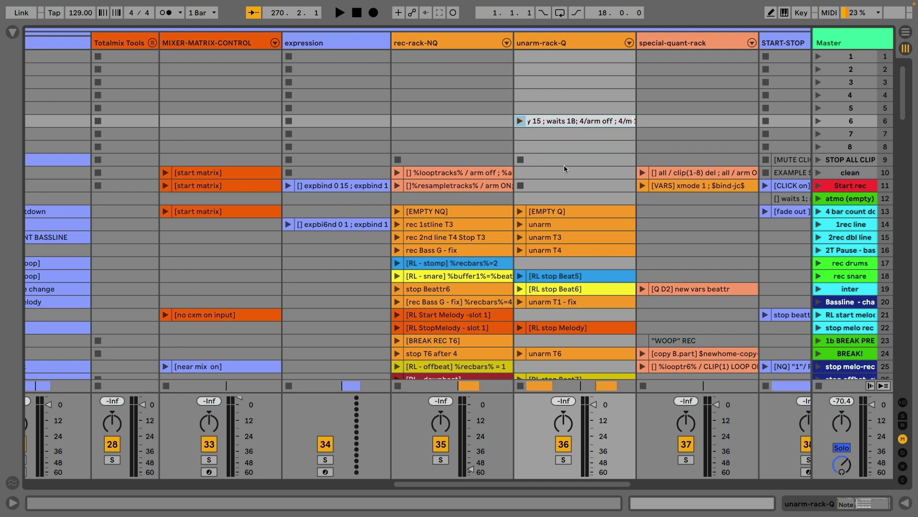
pyautogui.press('Right')
pyautogui.press('Right')
pyautogui.press('Right')
pyautogui.press('Right')
pyautogui.press('Right')
pyautogui.press('Right')
pyautogui.press('Right')
pyautogui.press('Right')
pyautogui.press('Right')
pyautogui.press('Right')
pyautogui.press('Right')
pyautogui.press('Right')
pyautogui.press('Right')
pyautogui.press('Right')
pyautogui.press('Right')
pyautogui.press('Right')
pyautogui.press('Right')
pyautogui.press('Right')
pyautogui.press('Right')
pyautogui.press('Right')
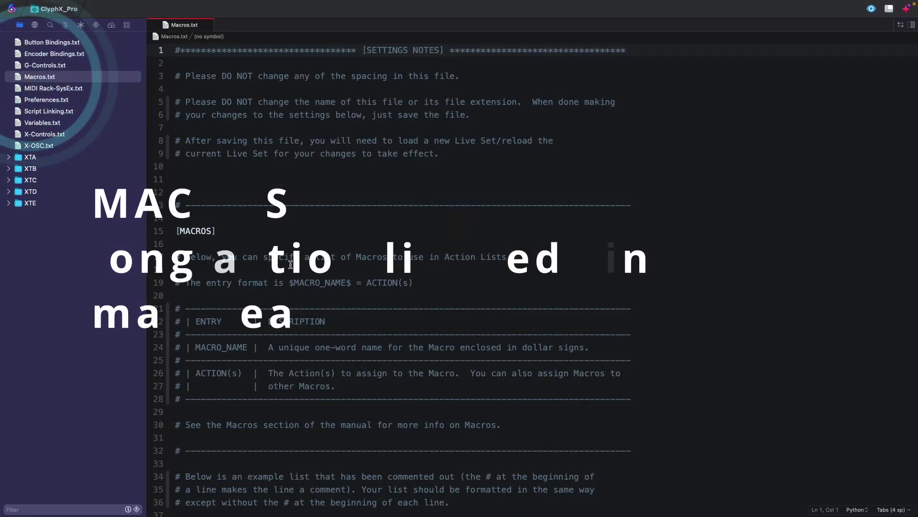
# Start a $rec-in-slot-15$ = macro on line 54 and paste the clip's action list after it.
pyautogui.scroll(-5, 533, 269)
pyautogui.click(215, 499)
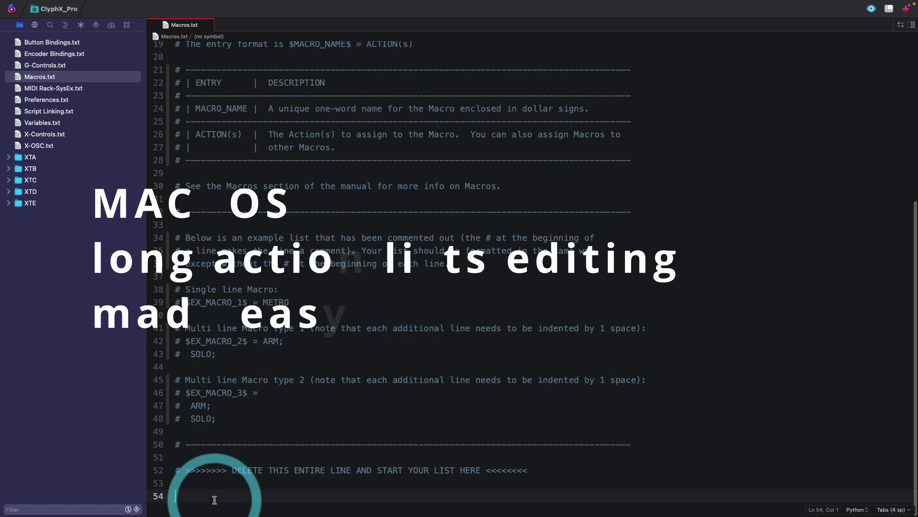
pyautogui.write('$rec-in-slot')
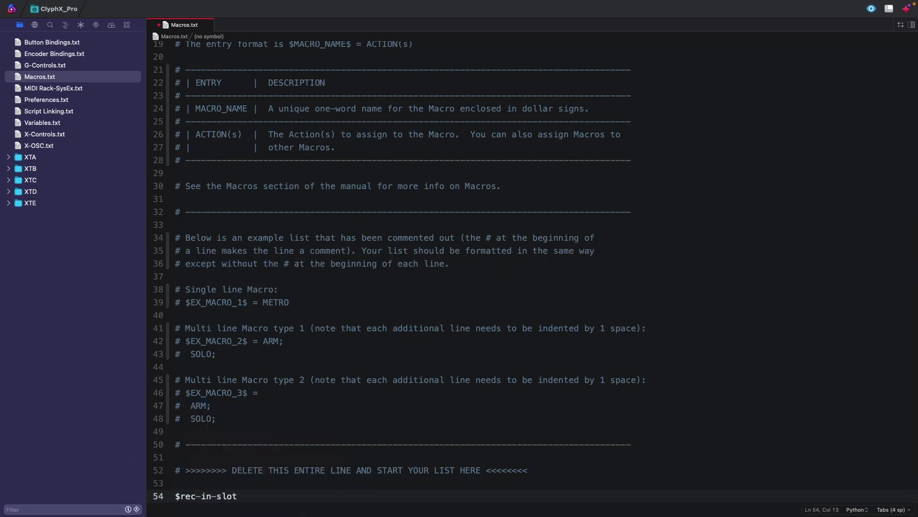
pyautogui.write('-15$ =')
pyautogui.write('3/ mon auto ; 3/arm ; 3/play 15 ; waits 1B ; 3/play 15 ; 4/mon auto ; 4/arm ; 4/play 15 ; waits 1B ;3/arm off ; 3/mon off ; 4/play 15 ; 5/arm ; 5/play 15 ; waits 1B; 4/arm off ; 4/mon off; 5/mon auto ; 5/play 15 ; waits 1B ; 5/arm off ; 5/mon off;')
# Break the macro's track 3 and track 4 actions onto separate lines.
pyautogui.click(268, 475)
pyautogui.press('Return')
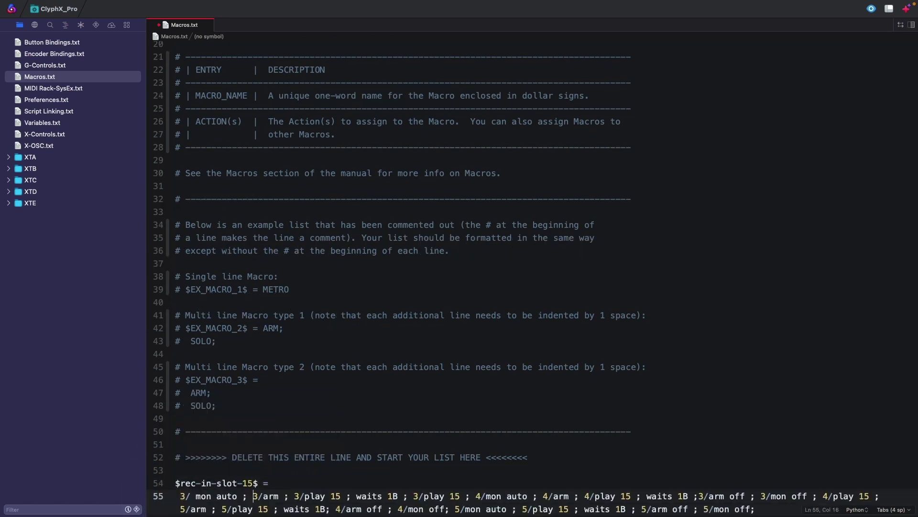
pyautogui.click(248, 438)
pyautogui.press('Return')
pyautogui.click(218, 451)
pyautogui.press('Return')
pyautogui.click(236, 498)
pyautogui.press('Return')
pyautogui.click(232, 498)
pyautogui.press('Return')
pyautogui.click(237, 498)
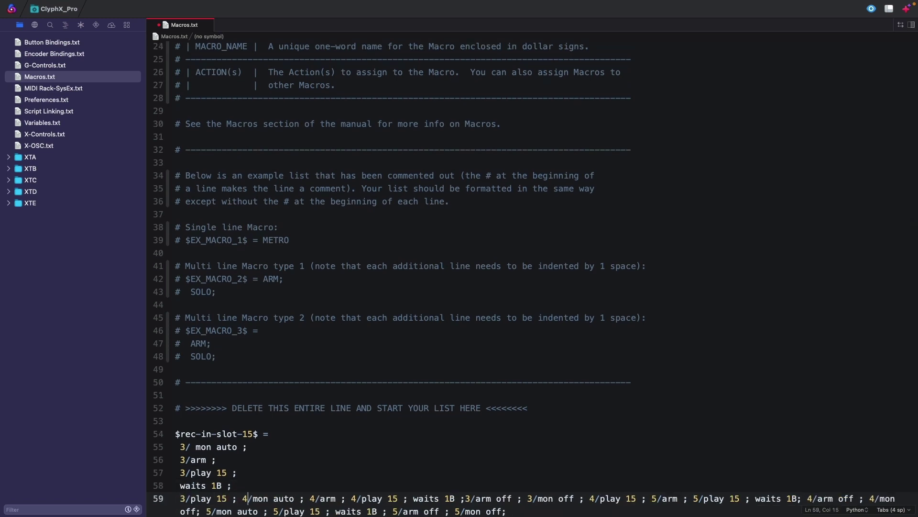
pyautogui.press('Return')
pyautogui.click(242, 498)
pyautogui.press('Return')
pyautogui.click(222, 498)
pyautogui.press('Return')
pyautogui.click(242, 497)
pyautogui.press('Return')
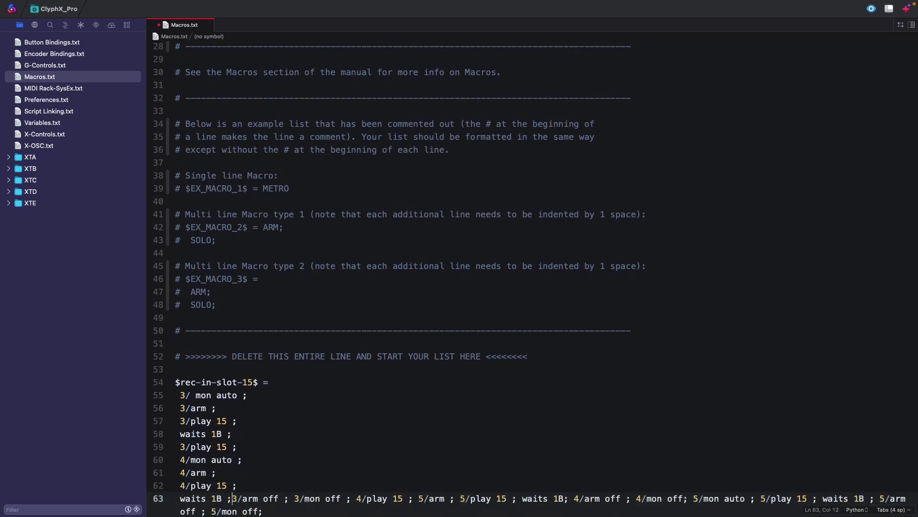
pyautogui.click(232, 498)
pyautogui.press('Return')
pyautogui.click(237, 498)
pyautogui.press('Return')
pyautogui.press('Return')
pyautogui.click(237, 498)
pyautogui.press('Return')
# Put the remaining 5/arm, 5/play 15, waits 1B, arm-off and mon-off actions on their own lines.
pyautogui.click(217, 498)
pyautogui.press('Return')
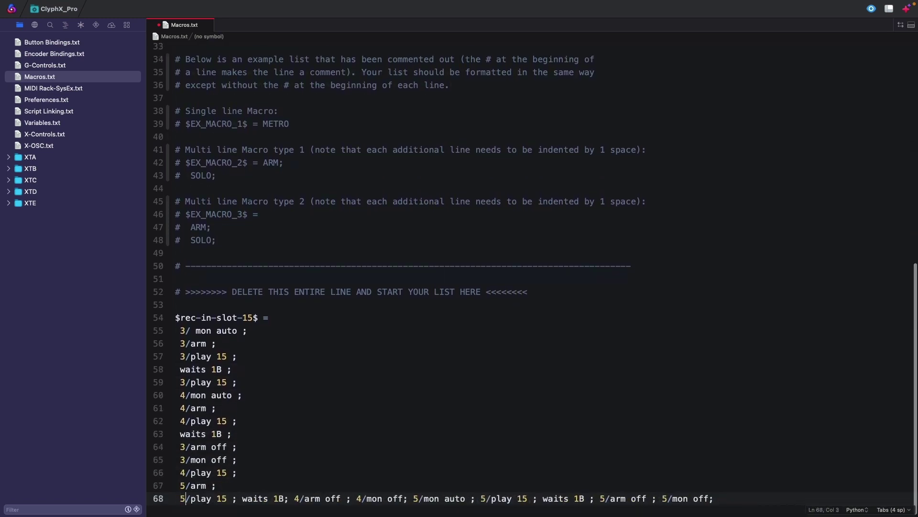
pyautogui.click(237, 498)
pyautogui.press('Return')
pyautogui.click(227, 498)
pyautogui.press('Return')
pyautogui.click(237, 497)
pyautogui.press('Return')
pyautogui.click(232, 498)
pyautogui.press('Return')
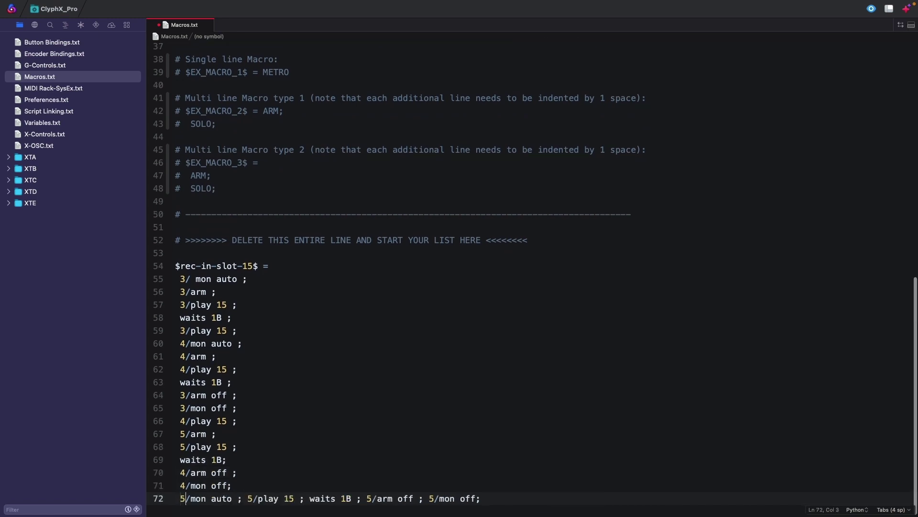
pyautogui.click(242, 498)
pyautogui.press('Return')
pyautogui.click(237, 498)
pyautogui.press('Return')
pyautogui.click(231, 498)
pyautogui.press('Return')
pyautogui.click(237, 498)
pyautogui.press('Return')
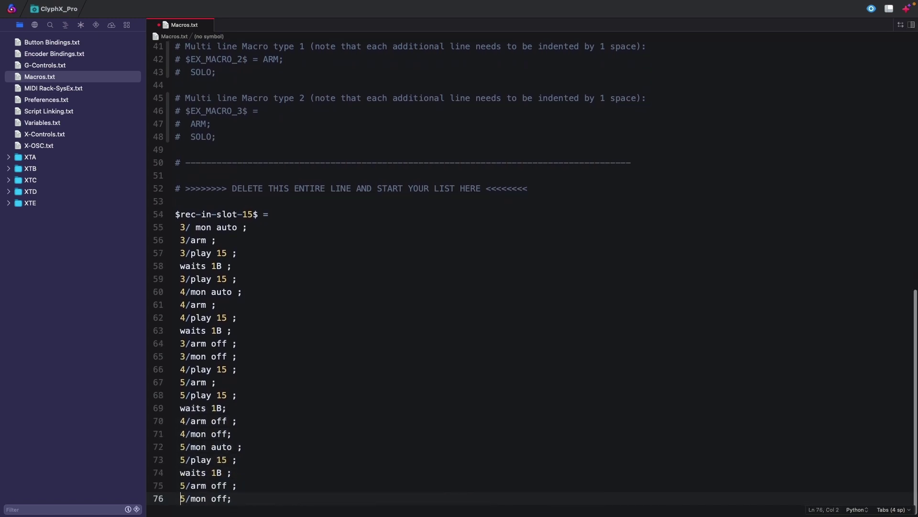
pyautogui.click(232, 498)
pyautogui.press('Return')
pyautogui.press('Return')
# Duplicate the finished macro and replace every 15 in the copy with %slot%.
pyautogui.moveTo(237, 485); pyautogui.dragTo(175, 188)
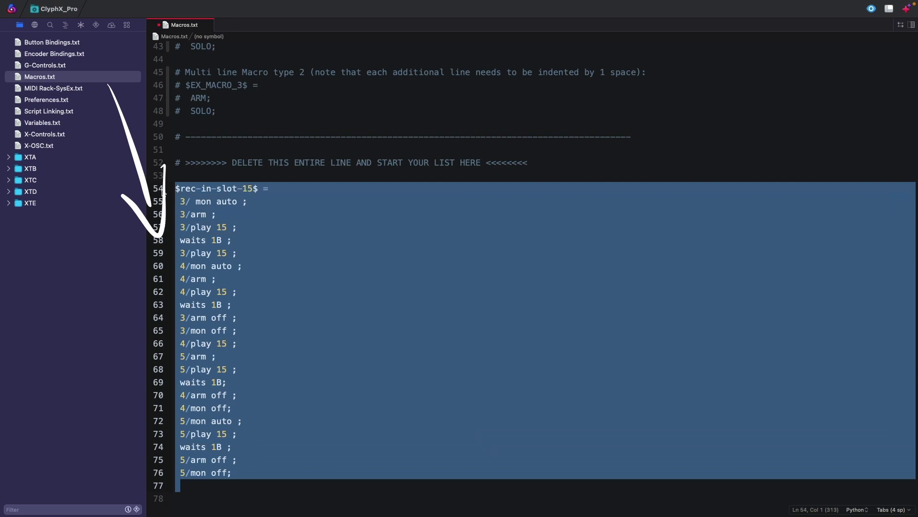
pyautogui.press('super+c')
pyautogui.press('Right')
pyautogui.press('super+v')
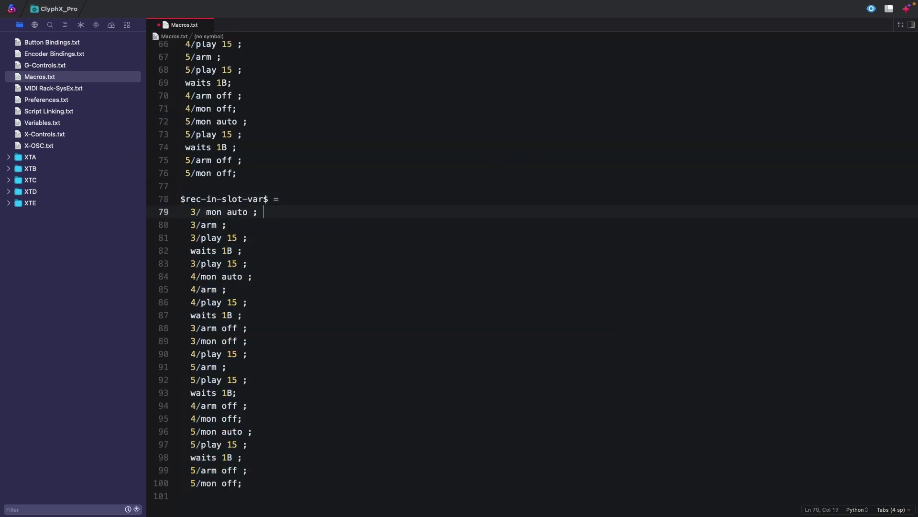
pyautogui.hotkey('shift', 'Down')
pyautogui.hotkey('shift', 'Down')
pyautogui.hotkey('shift', 'Down')
pyautogui.hotkey('shift', 'Down')
pyautogui.hotkey('shift', 'Down')
pyautogui.hotkey('shift', 'Down')
pyautogui.hotkey('shift', 'Down')
pyautogui.hotkey('shift', 'Down')
pyautogui.hotkey('shift', 'Down')
pyautogui.hotkey('shift', 'Down')
pyautogui.hotkey('shift', 'Down')
pyautogui.hotkey('shift', 'Down')
pyautogui.hotkey('shift', 'Down')
pyautogui.hotkey('shift', 'Down')
pyautogui.hotkey('shift', 'Down')
pyautogui.hotkey('shift', 'Down')
pyautogui.hotkey('shift', 'Down')
pyautogui.hotkey('shift', 'Down')
pyautogui.hotkey('shift', 'Down')
pyautogui.hotkey('shift', 'Down')
pyautogui.press('super+f')
pyautogui.write('15%slot%')
pyautogui.click(249, 302)
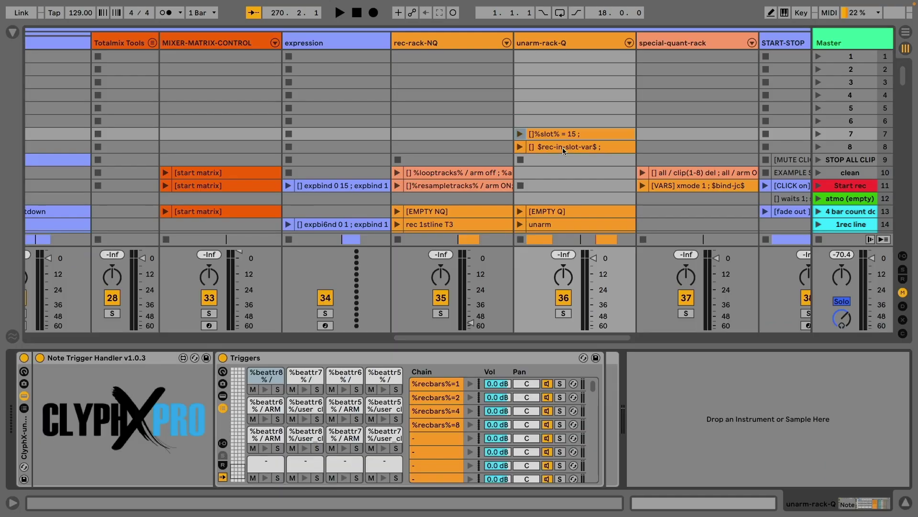
# Select the unarm-rack-Q clip that sets %slot% = 15 and calls $rec-in-slot-var$.
pyautogui.click(546, 135)
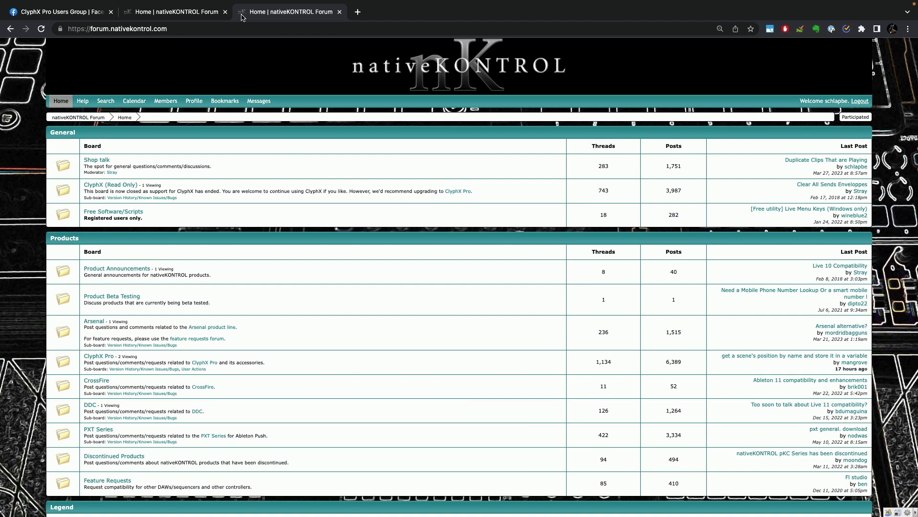
# Open the ClyphX Pro board's mode-functionality tip thread, then the Remote Scripts > _user_actions folder.
pyautogui.click(99, 356)
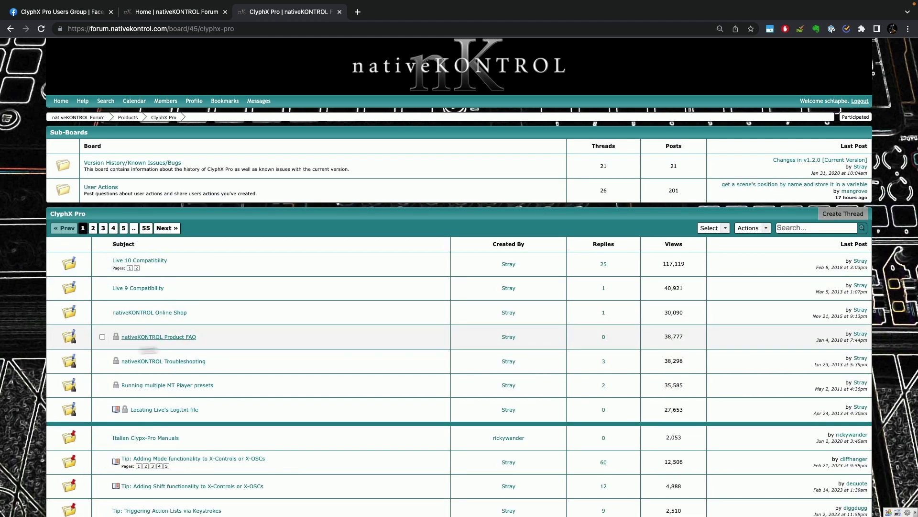
pyautogui.scroll(-2, 221, 393)
pyautogui.click(221, 394)
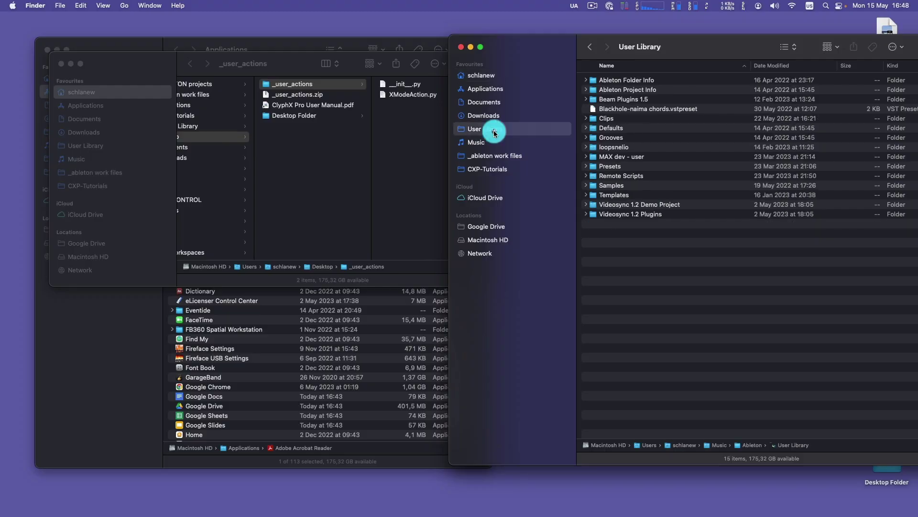
pyautogui.doubleClick(621, 175)
pyautogui.doubleClick(597, 214)
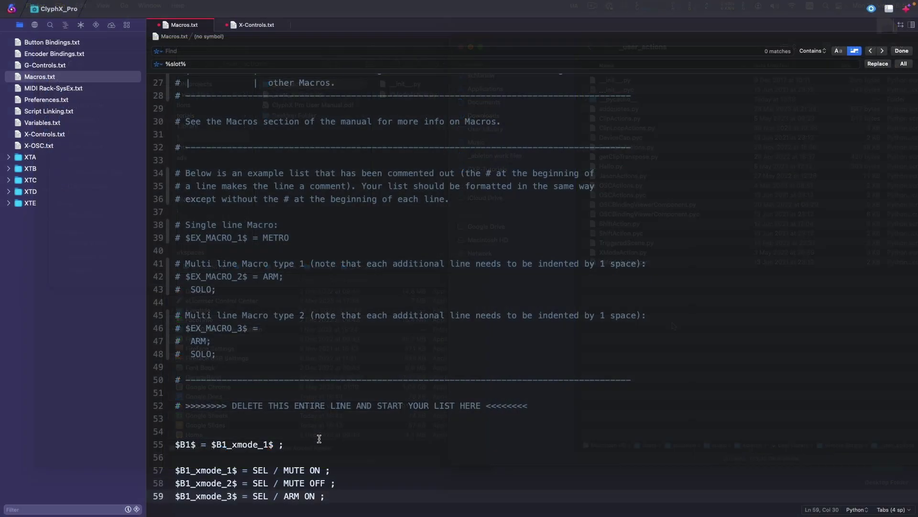
# Go over the $B1$ macro definition and its three $B1 xmode macros in Macros.txt.
pyautogui.click(319, 439)
pyautogui.click(176, 469)
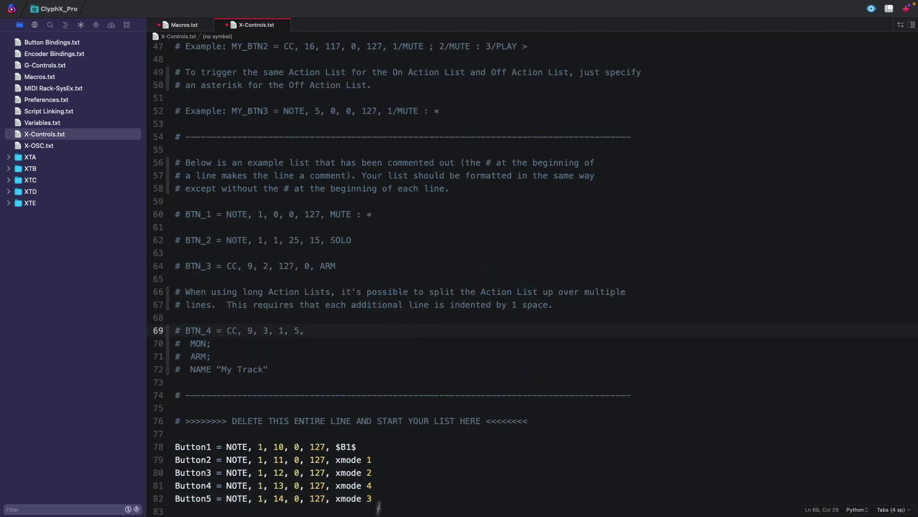
# Point out the Button4 xmode 4 line in X-Controls.txt and move down to the next button.
pyautogui.click(375, 472)
pyautogui.press('Down')
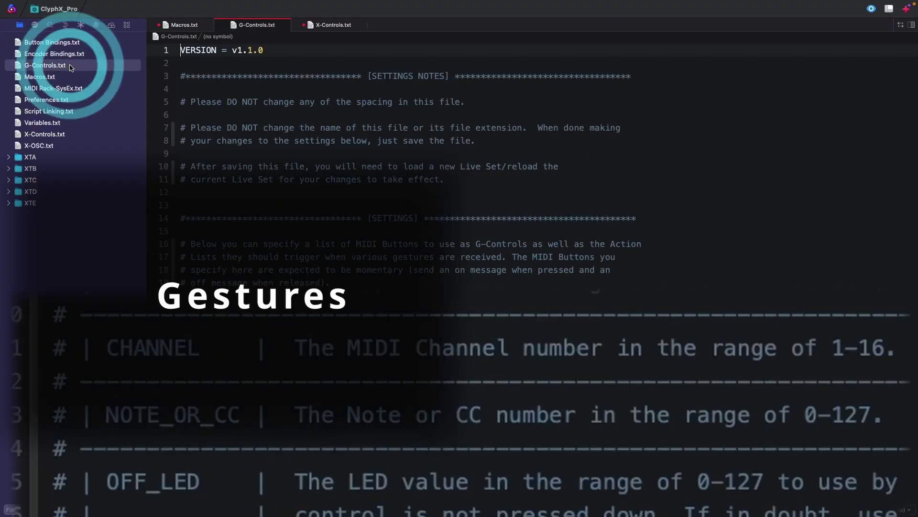
# Define Button6 = NOTE, 1, 16, 0, 127, FALSE and add Button6 PRESSED = msg "PRESSED".
pyautogui.scroll(-15, 526, 168)
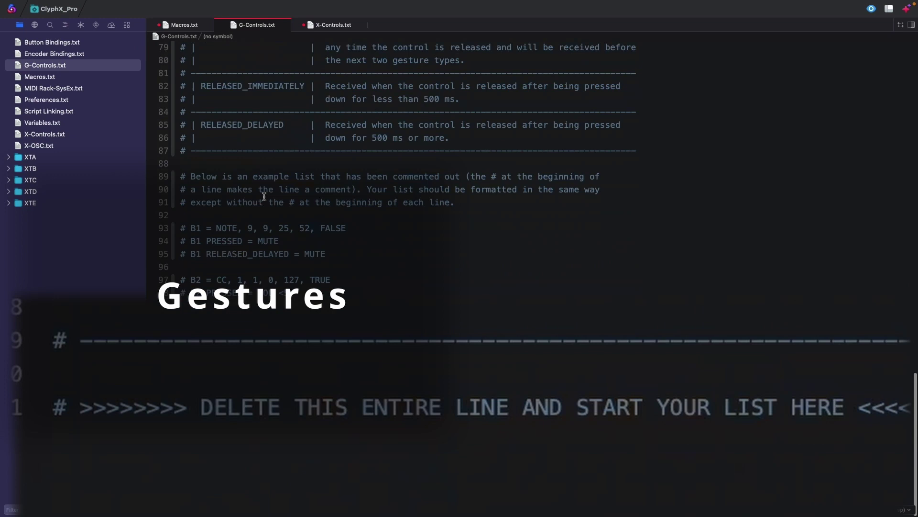
pyautogui.write('Button 6')
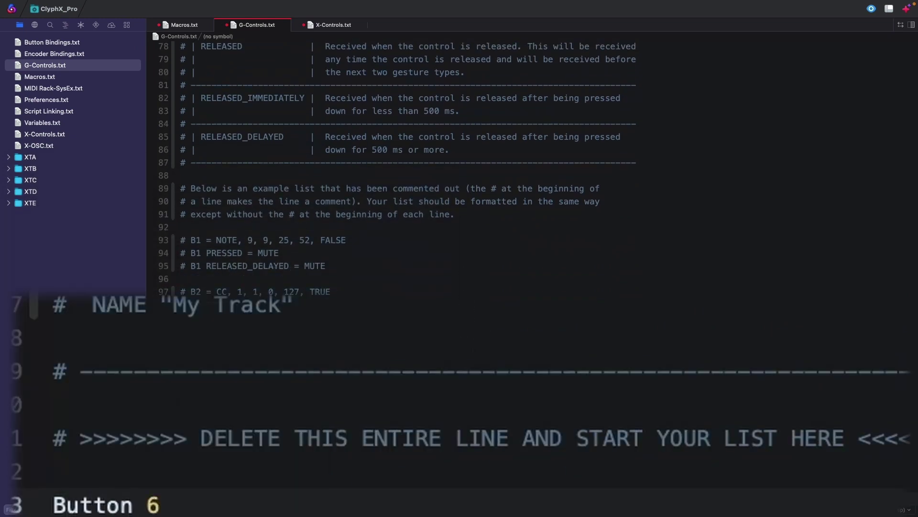
pyautogui.write(' = NOTE, 1, 16, 0, 127')
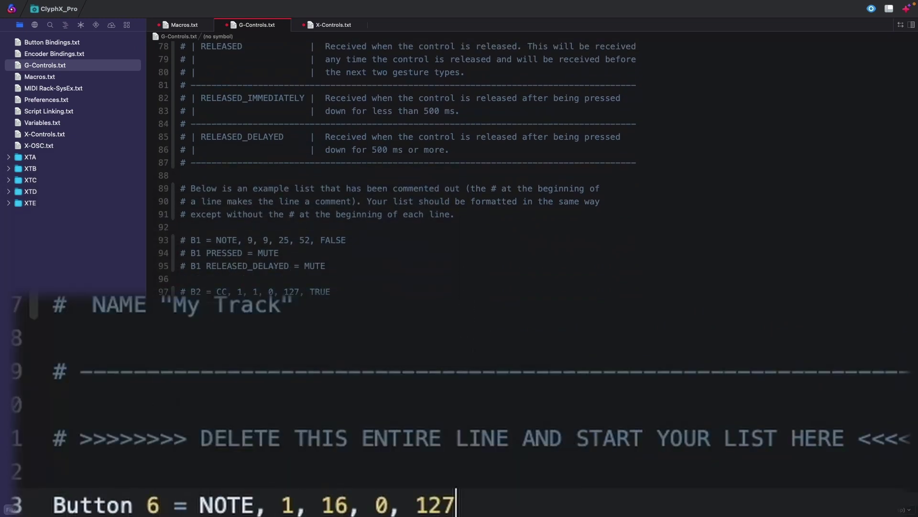
pyautogui.write(', FALSE')
pyautogui.click(146, 505)
pyautogui.press('BackSpace')
pyautogui.press('End')
pyautogui.press('Return')
pyautogui.write('Button6 PR')
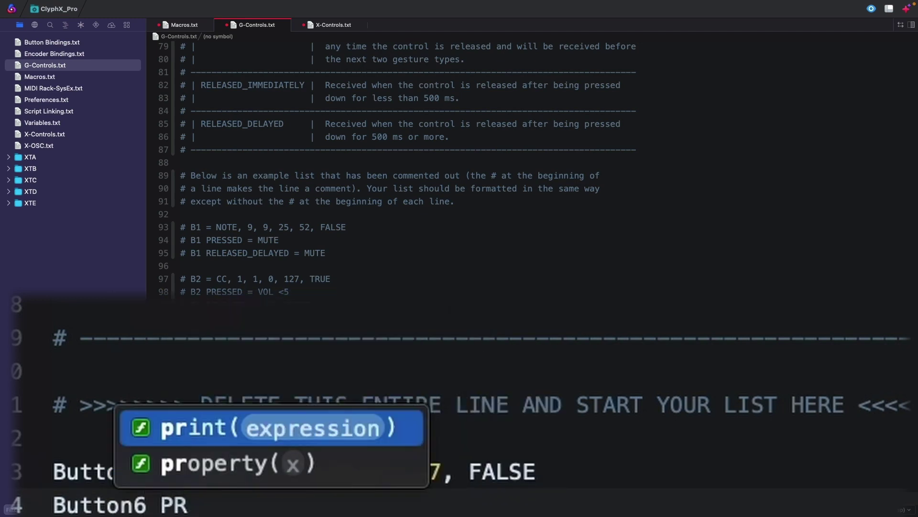
pyautogui.write('ESSED = msg "PRESSED"')
# Add PRESSED_DELAYED and RELEASED gesture lines, the RELEASED one messaging "Released".
pyautogui.press('super+shift+d')
pyautogui.doubleClick(207, 505)
pyautogui.press('BackSpace')
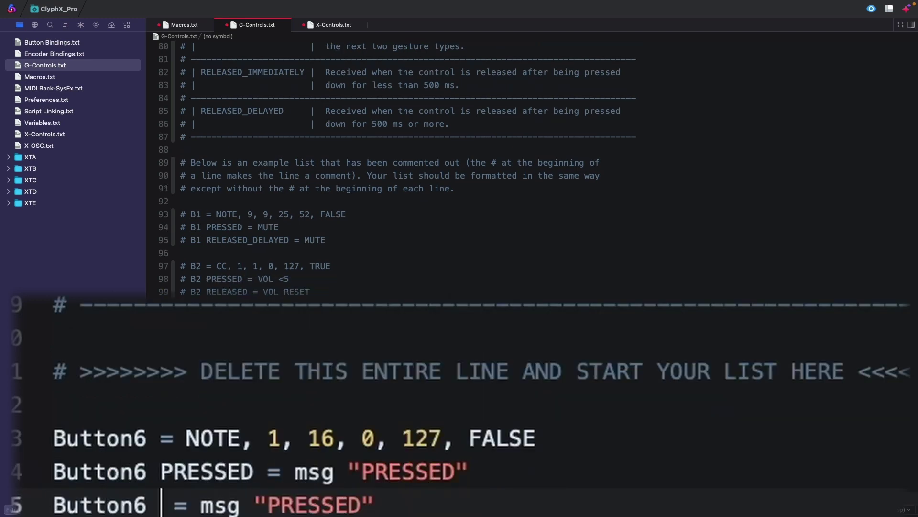
pyautogui.write('PRESSED_DELAYED')
pyautogui.click(442, 505)
pyautogui.press('super+shift+d')
pyautogui.doubleClick(258, 505)
pyautogui.press('BackSpace')
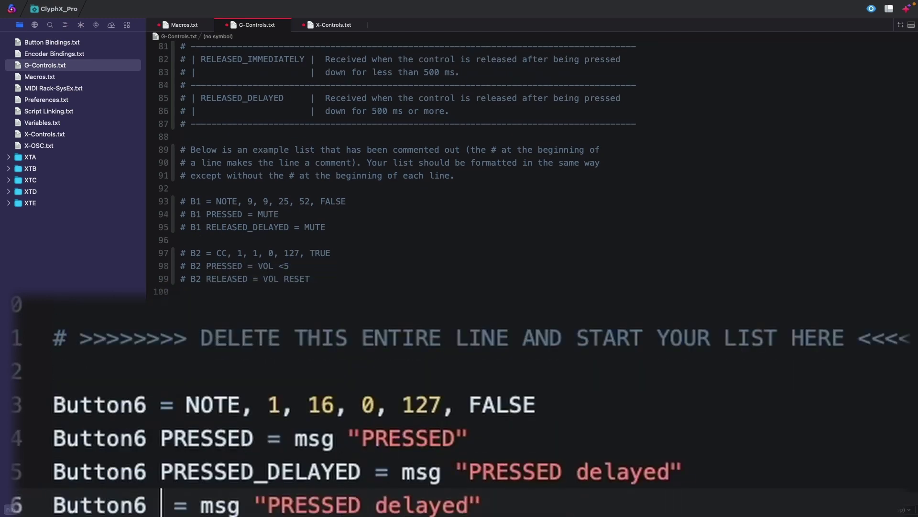
pyautogui.write('RELEASED')
pyautogui.moveTo(470, 504); pyautogui.dragTo(670, 504)
pyautogui.write('Released')
# Add RELEASED_DELAYED and RELEASED_IMMEDIATELY lines, and append "; $B1$ ;" to PRESSED_DELAYED.
pyautogui.press('super+shift+d')
pyautogui.click(267, 505)
pyautogui.write('_DELAYED')
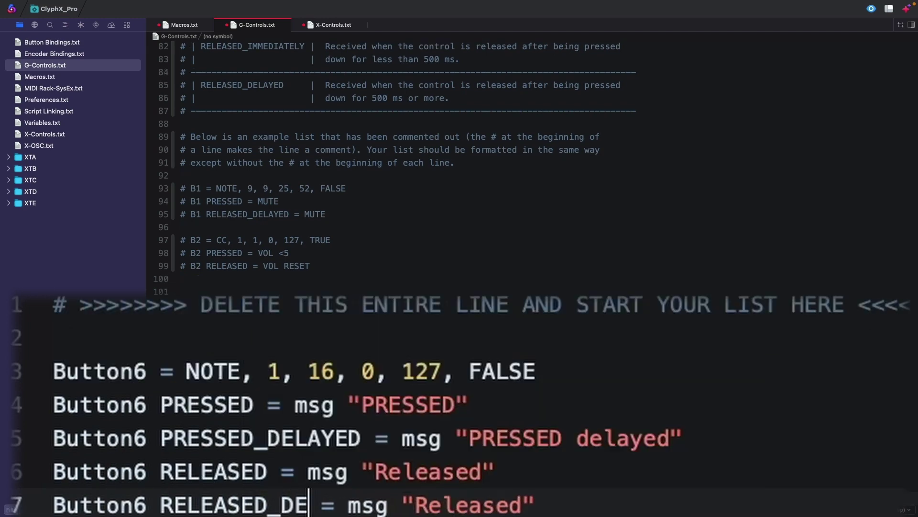
pyautogui.click(590, 505)
pyautogui.write('after a delay')
pyautogui.press('super+shift+d')
pyautogui.moveTo(266, 505); pyautogui.dragTo(375, 504)
pyautogui.write('IMMEDIATELY')
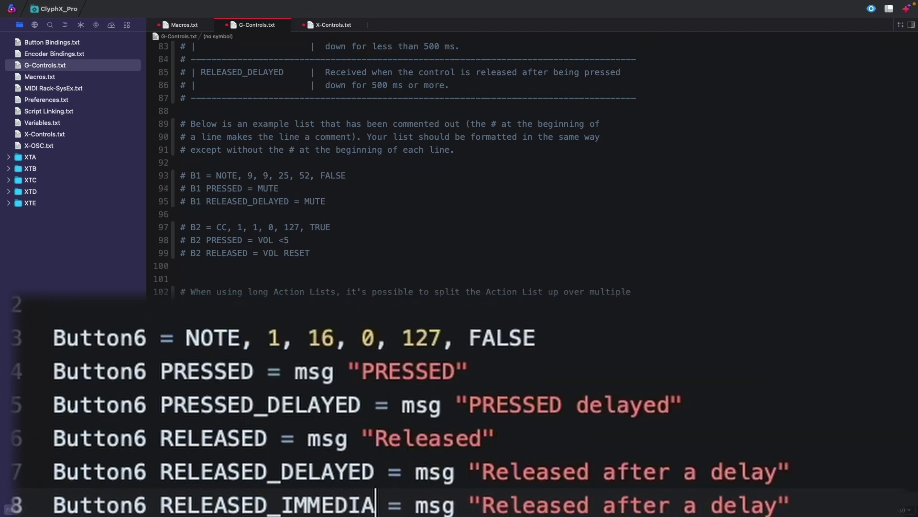
pyautogui.moveTo(643, 505); pyautogui.dragTo(832, 505)
pyautogui.write('immediately')
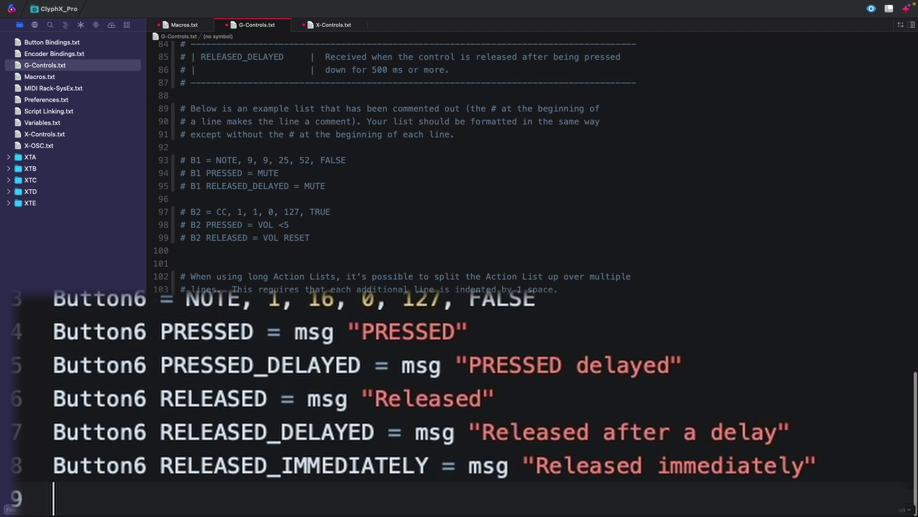
pyautogui.click(735, 365)
pyautogui.write('; $B1$')
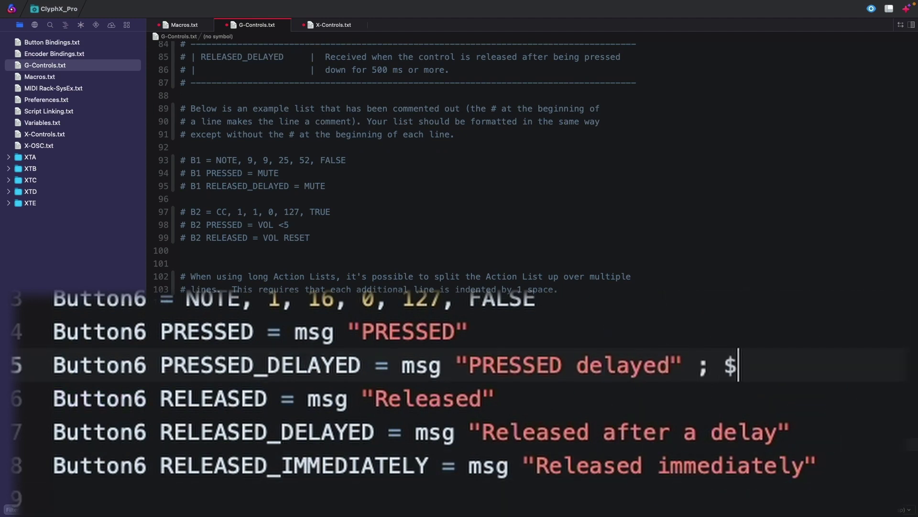
pyautogui.write(' ;')
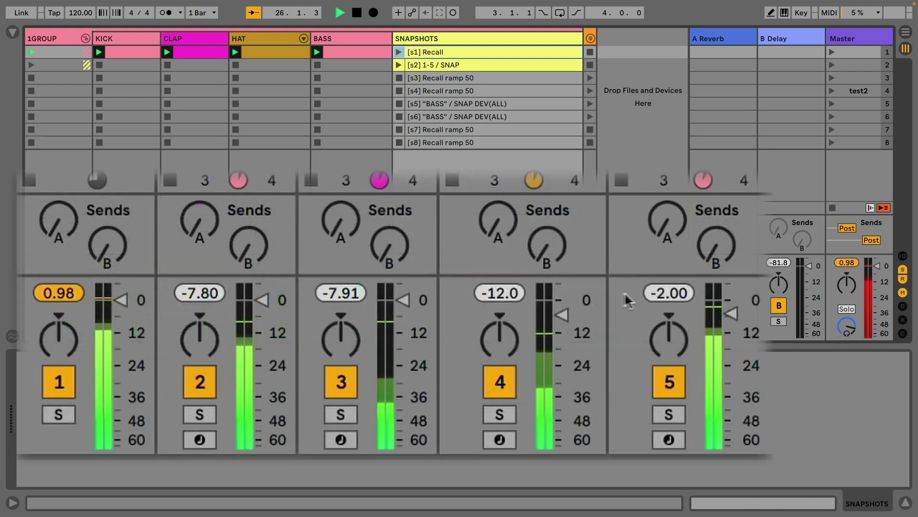
# Lower the volumes of tracks 2, 3 and 5 and pan tracks 4 and 5.
pyautogui.moveTo(403, 300); pyautogui.dragTo(403, 366)
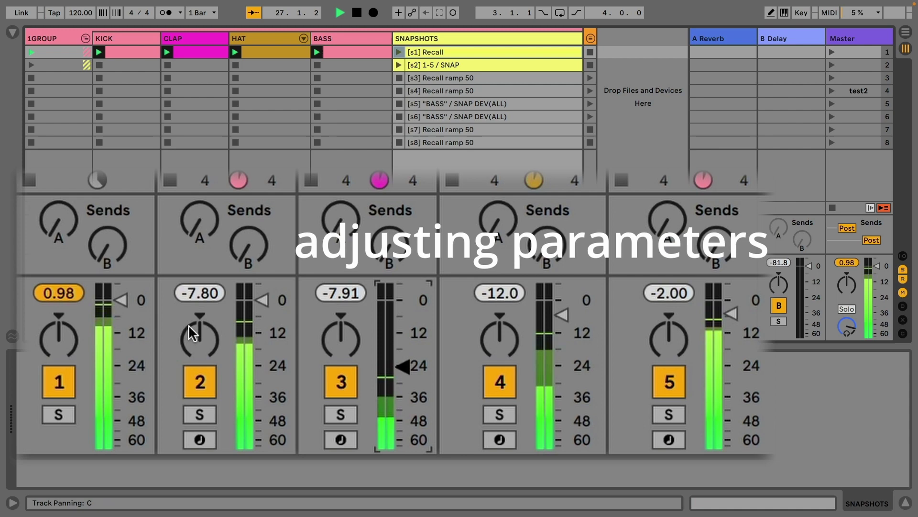
pyautogui.moveTo(261, 300); pyautogui.dragTo(261, 401)
pyautogui.moveTo(561, 314); pyautogui.dragTo(561, 337)
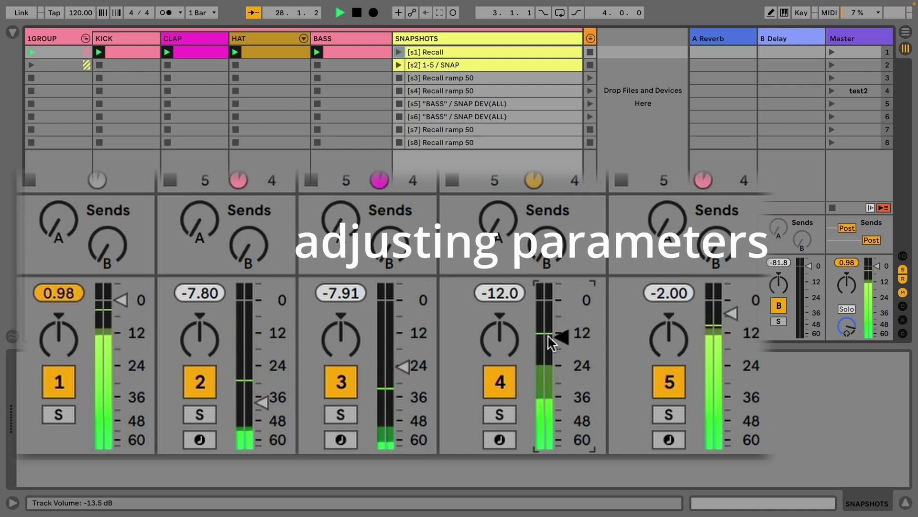
pyautogui.moveTo(499, 337); pyautogui.dragTo(500, 316)
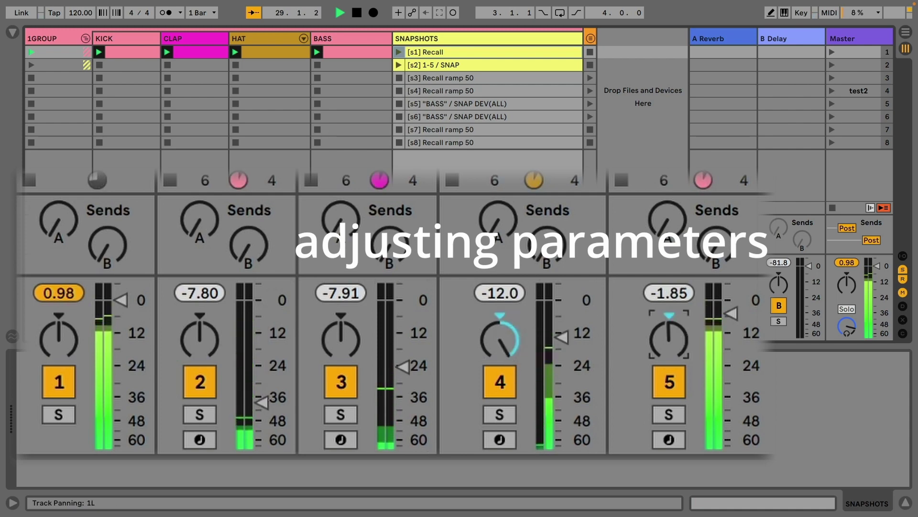
pyautogui.moveTo(668, 337); pyautogui.dragTo(669, 359)
pyautogui.moveTo(710, 306); pyautogui.dragTo(711, 373)
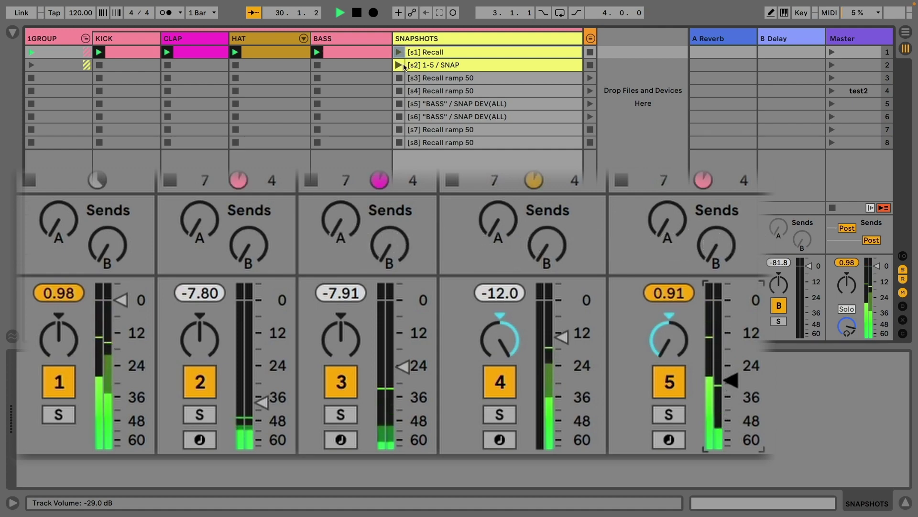
# Store the mixer state as snapshot s2, then recall snapshots s1 and s8.
pyautogui.click(399, 65)
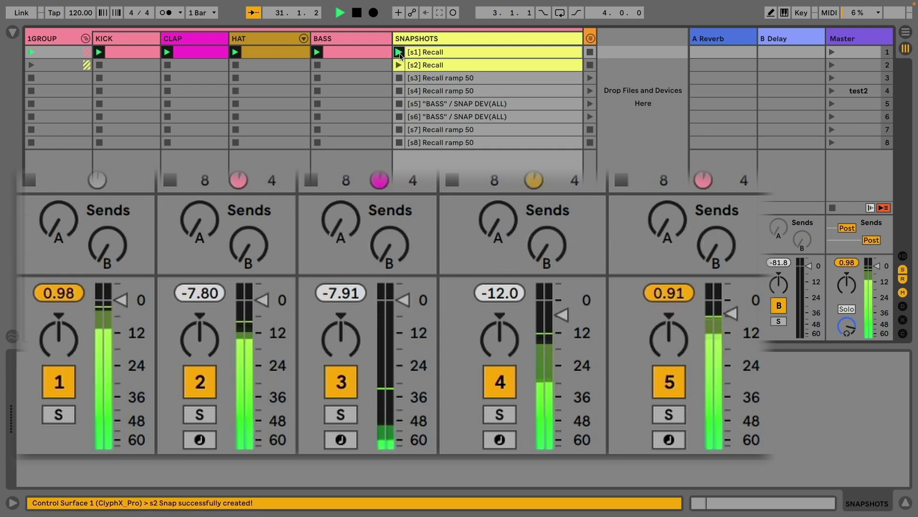
pyautogui.click(399, 52)
pyautogui.click(399, 143)
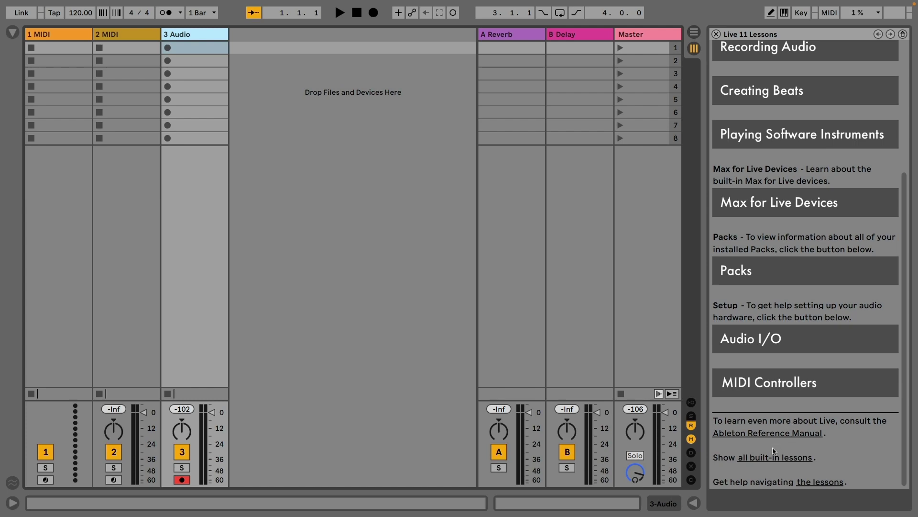
# Load the Live Set from the Triggering Actions via Notes in a Clip lesson.
pyautogui.click(770, 455)
pyautogui.scroll(-10, 768, 454)
pyautogui.click(811, 423)
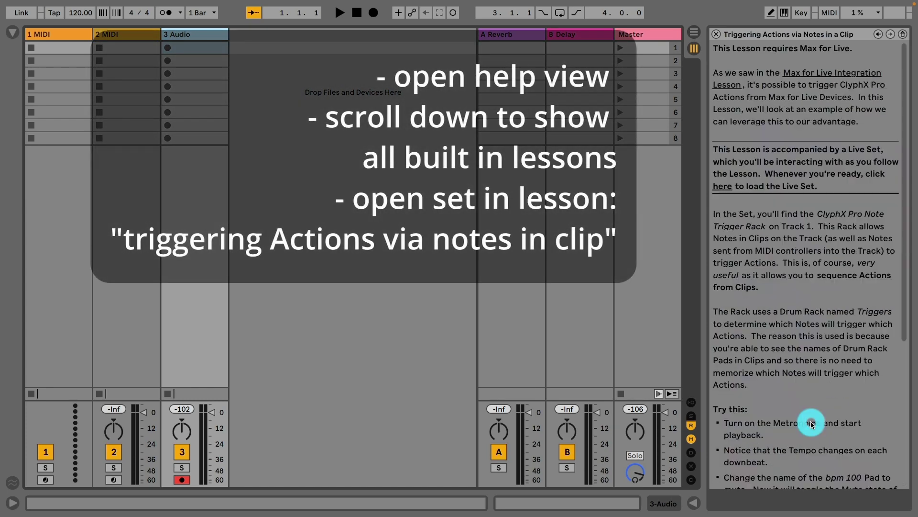
pyautogui.click(723, 186)
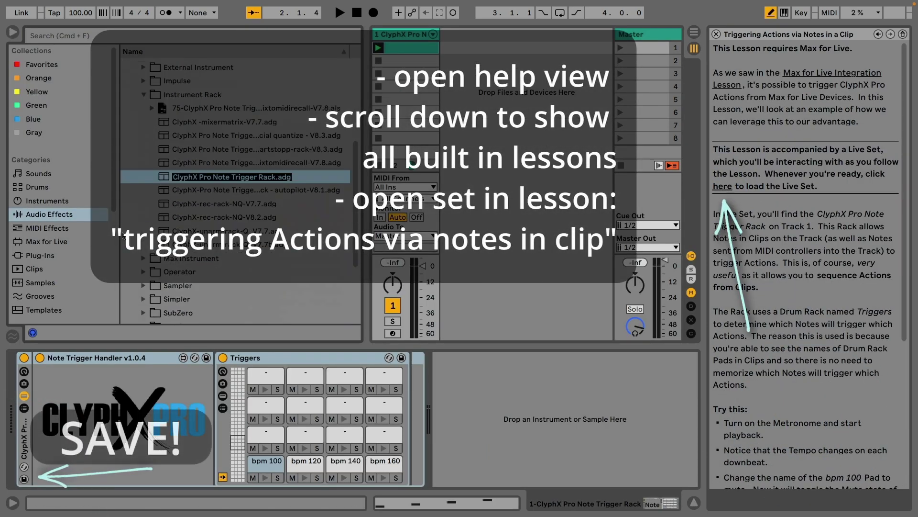
pyautogui.scroll(-3, 159, 224)
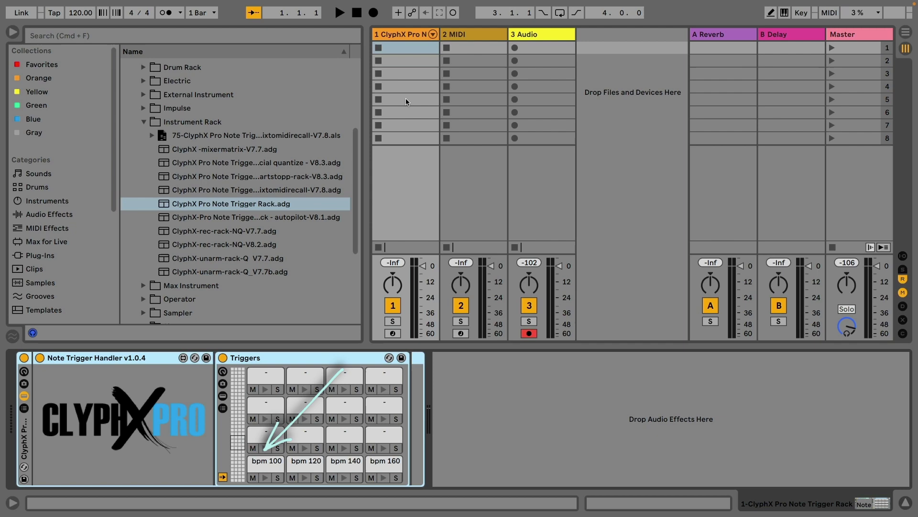
# Create a clip on track 1 with staircase notes for bpm 100, 120, 140 and 160.
pyautogui.doubleClick(406, 99)
pyautogui.moveTo(378, 346); pyautogui.dragTo(377, 124)
pyautogui.doubleClick(345, 222)
pyautogui.doubleClick(416, 214)
pyautogui.doubleClick(490, 206)
pyautogui.doubleClick(526, 199)
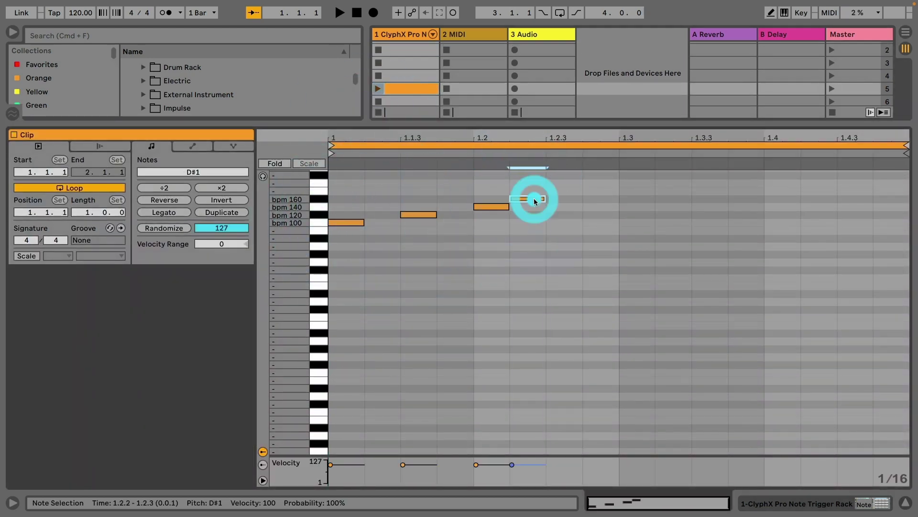
# Lengthen all four notes and play the set to hear the tempo changes.
pyautogui.press('super+a')
pyautogui.moveTo(361, 236); pyautogui.dragTo(524, 240)
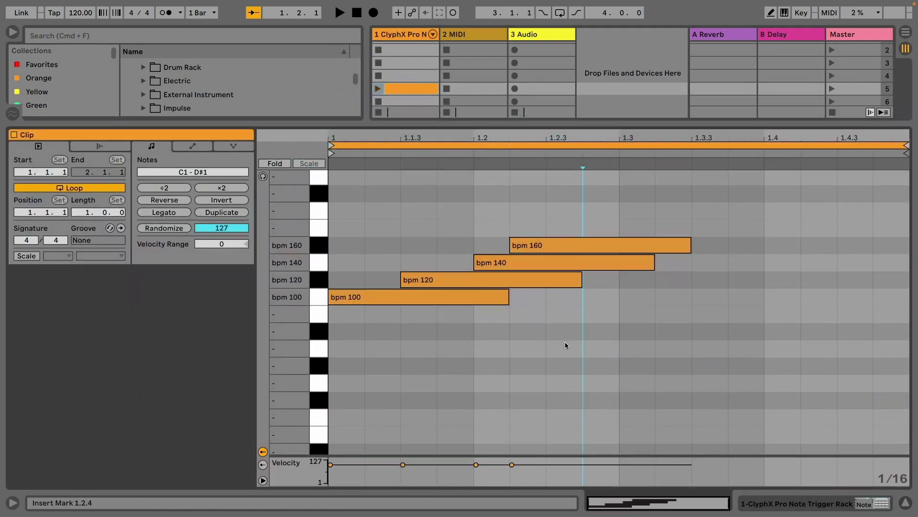
pyautogui.click(565, 344)
pyautogui.press('space')
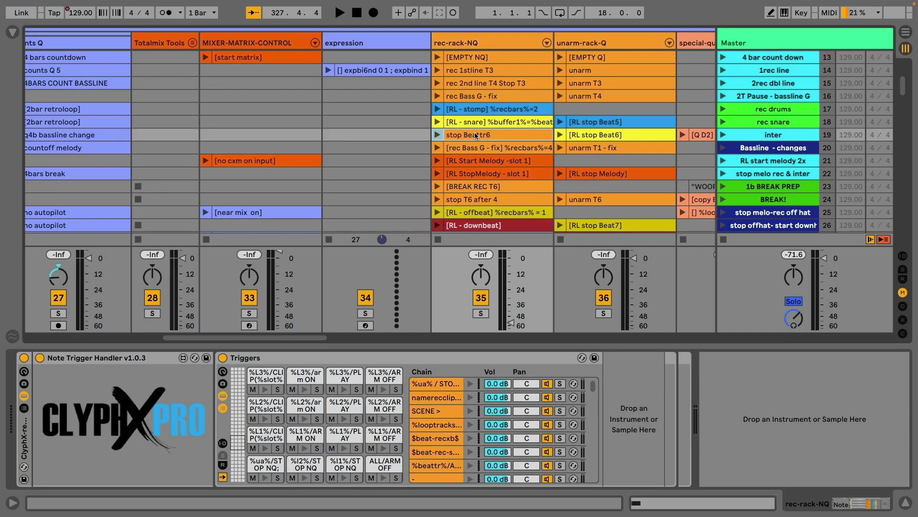
# Show the [rec Bass G - fix] %recbars%=4 clip's %LOOPTR1% notes in an enlarged, zoomed piano roll.
pyautogui.click(482, 136)
pyautogui.click(482, 147)
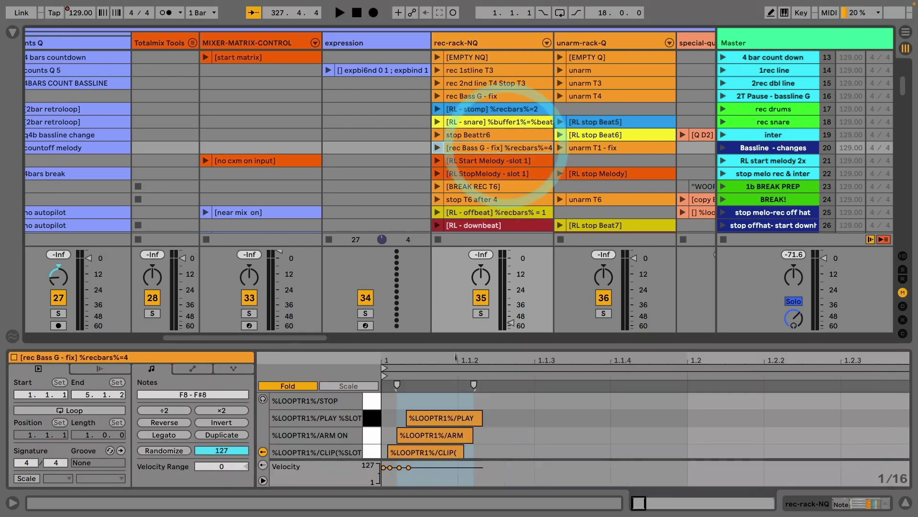
pyautogui.moveTo(483, 346); pyautogui.dragTo(484, 209)
pyautogui.moveTo(487, 224); pyautogui.dragTo(487, 240)
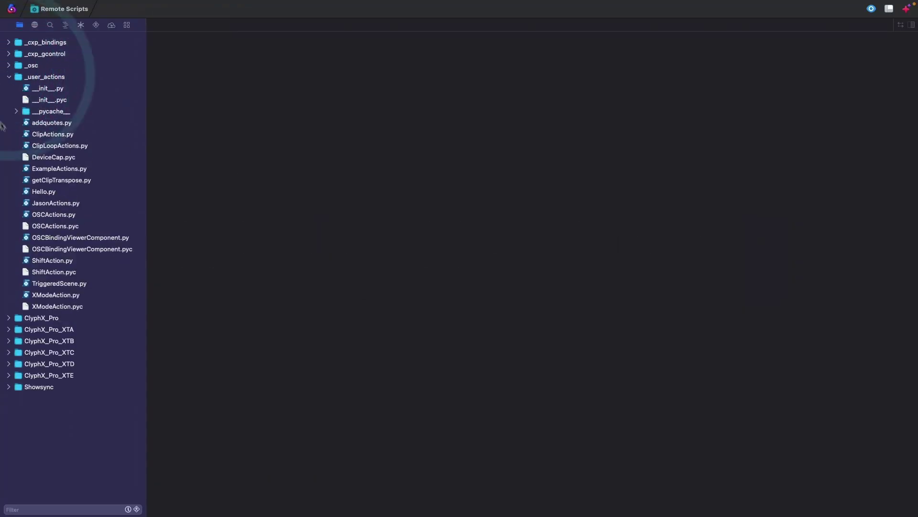
# In Hello.py, make hello_nerds call self.canonical_parent.show_message with the control-freaks greeting.
pyautogui.click(52, 191)
pyautogui.write('se')
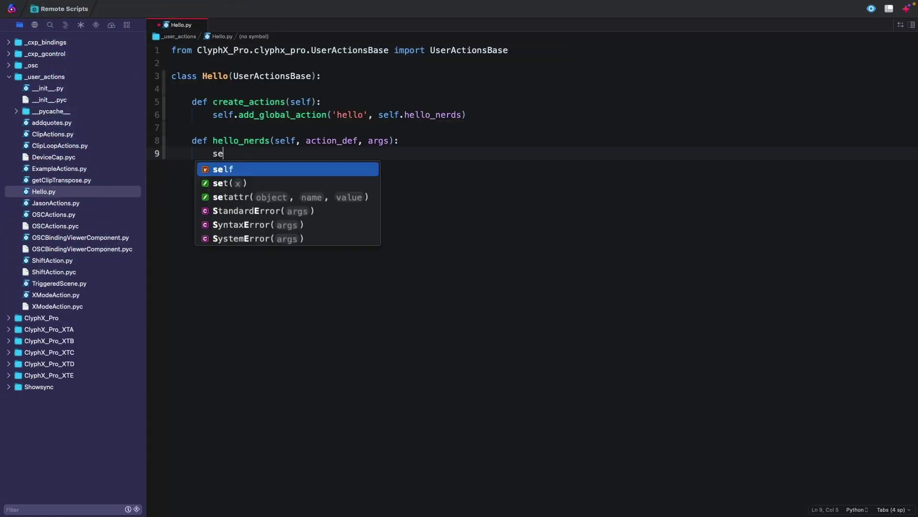
pyautogui.write('lf.canonical')
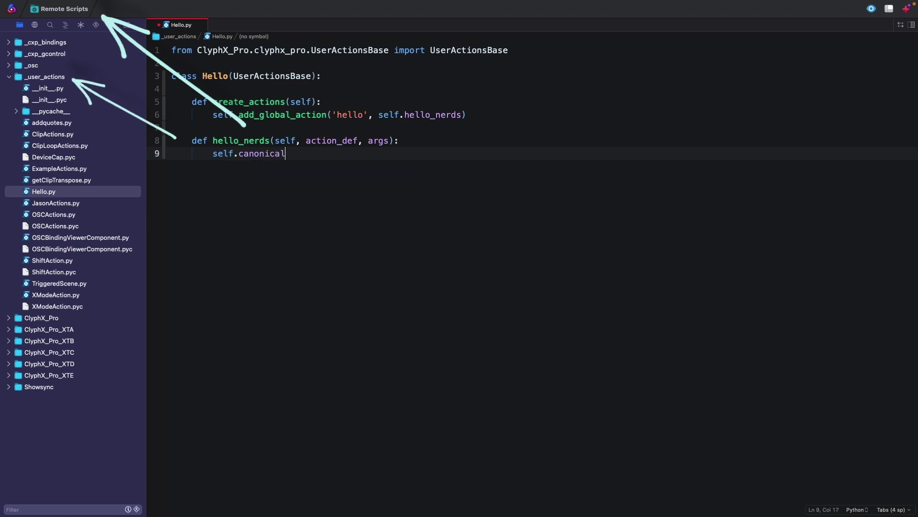
pyautogui.write('_parent.show_message("Hello you all control freaks out there!')
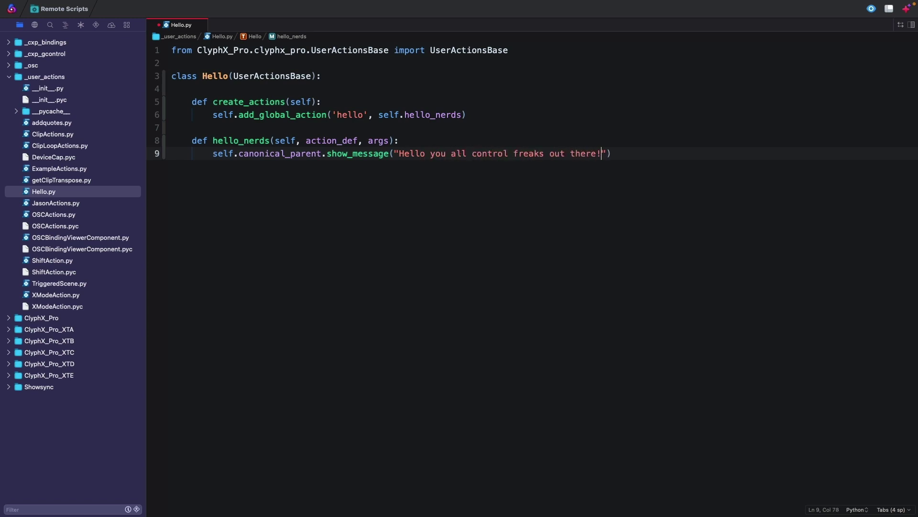
pyautogui.press('super+Tab')
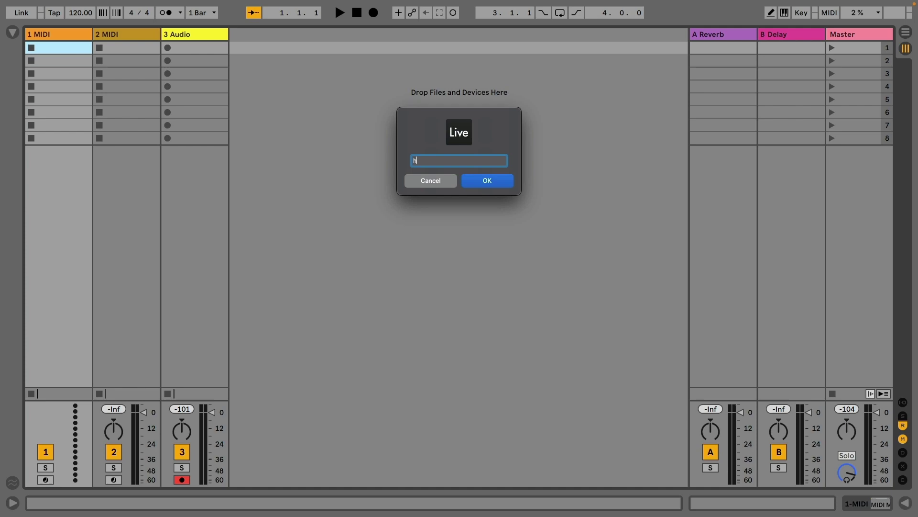
# Run the hello action, then add a clip named '[] hello' in track 1's second slot.
pyautogui.write('hello')
pyautogui.press('Return')
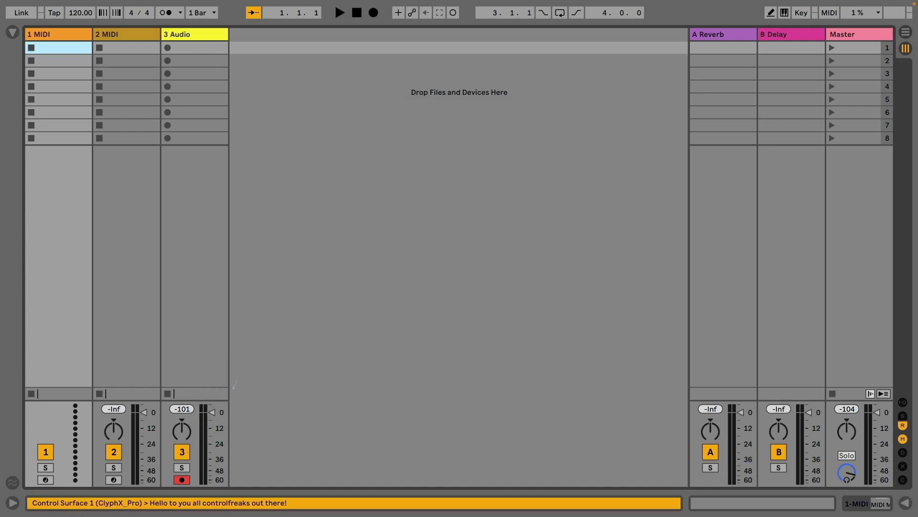
pyautogui.doubleClick(71, 61)
pyautogui.press('Return')
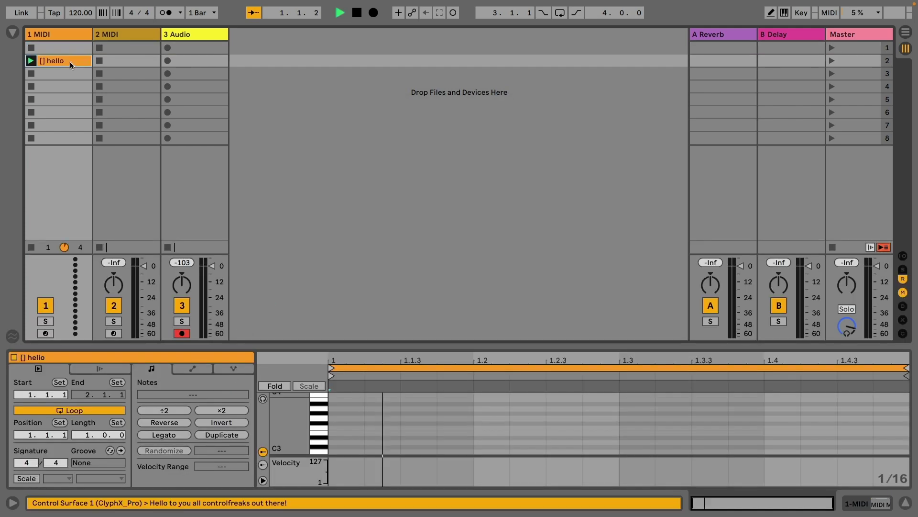